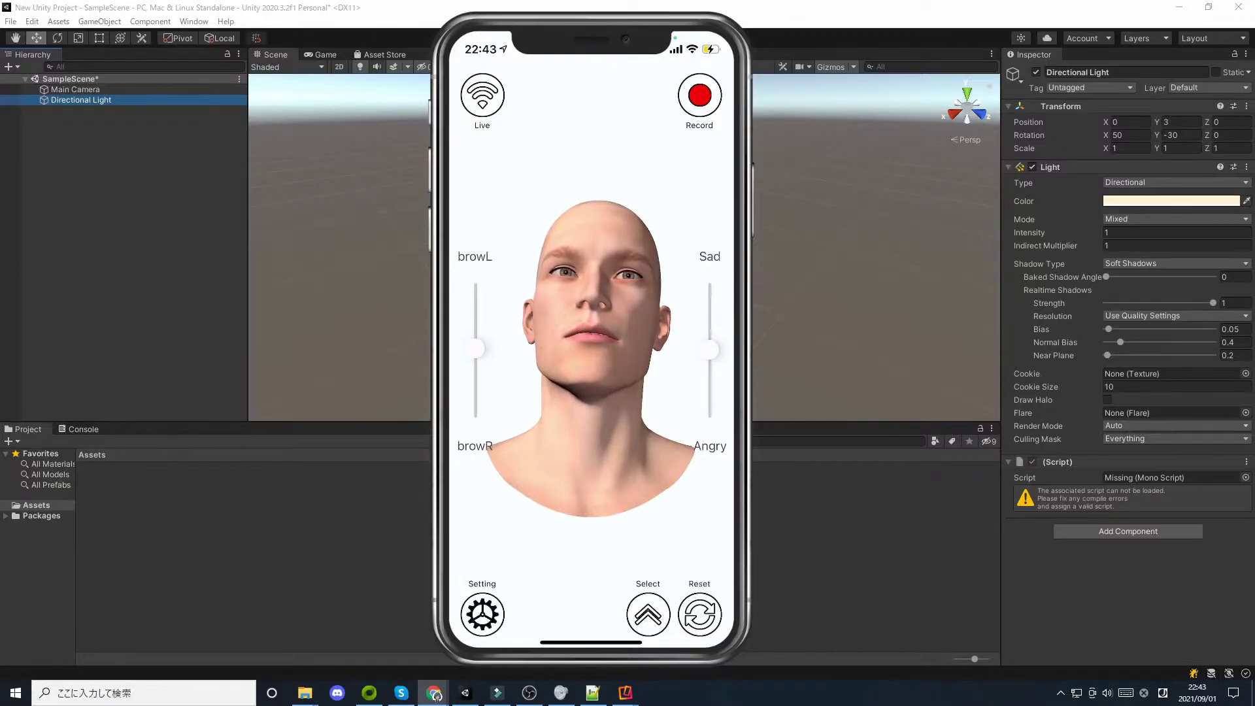
# Step: Open the Unity plugin's shared download folder from the Facemotion3d website's downloads page
pyautogui.moveTo(520, 26)
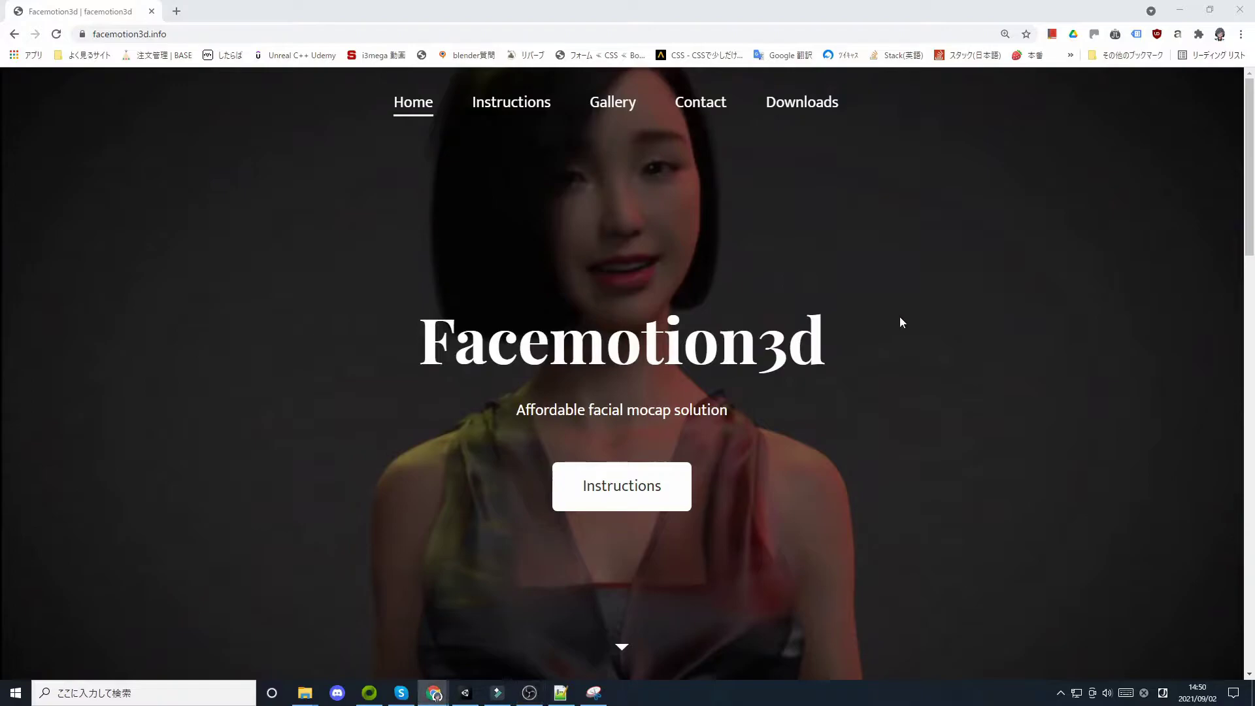
pyautogui.click(801, 186)
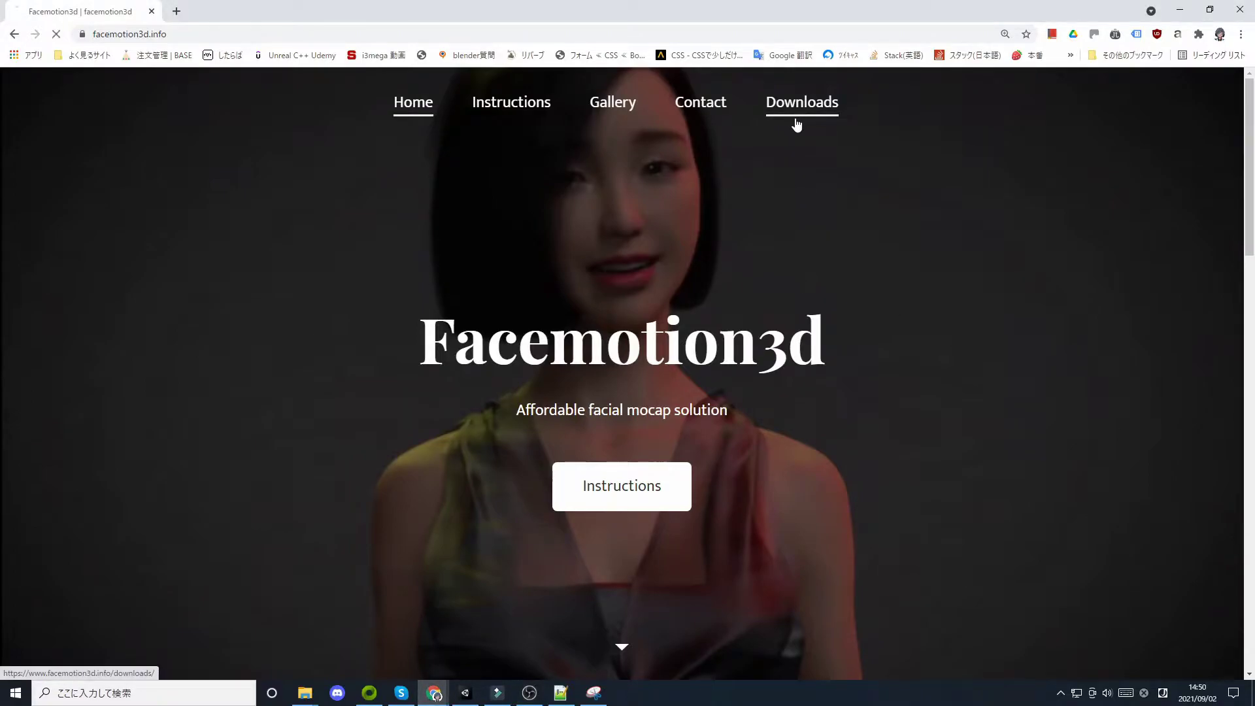
pyautogui.scroll(-9, 699, 236)
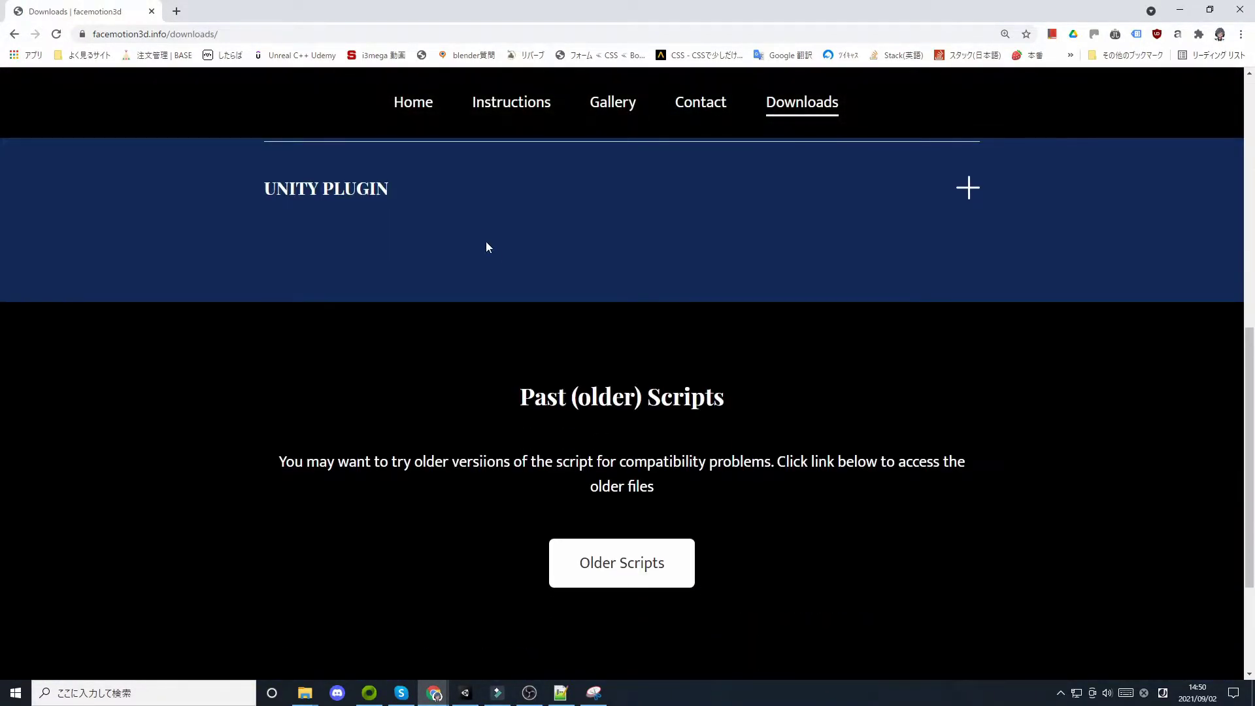
pyautogui.click(459, 205)
pyautogui.click(496, 432)
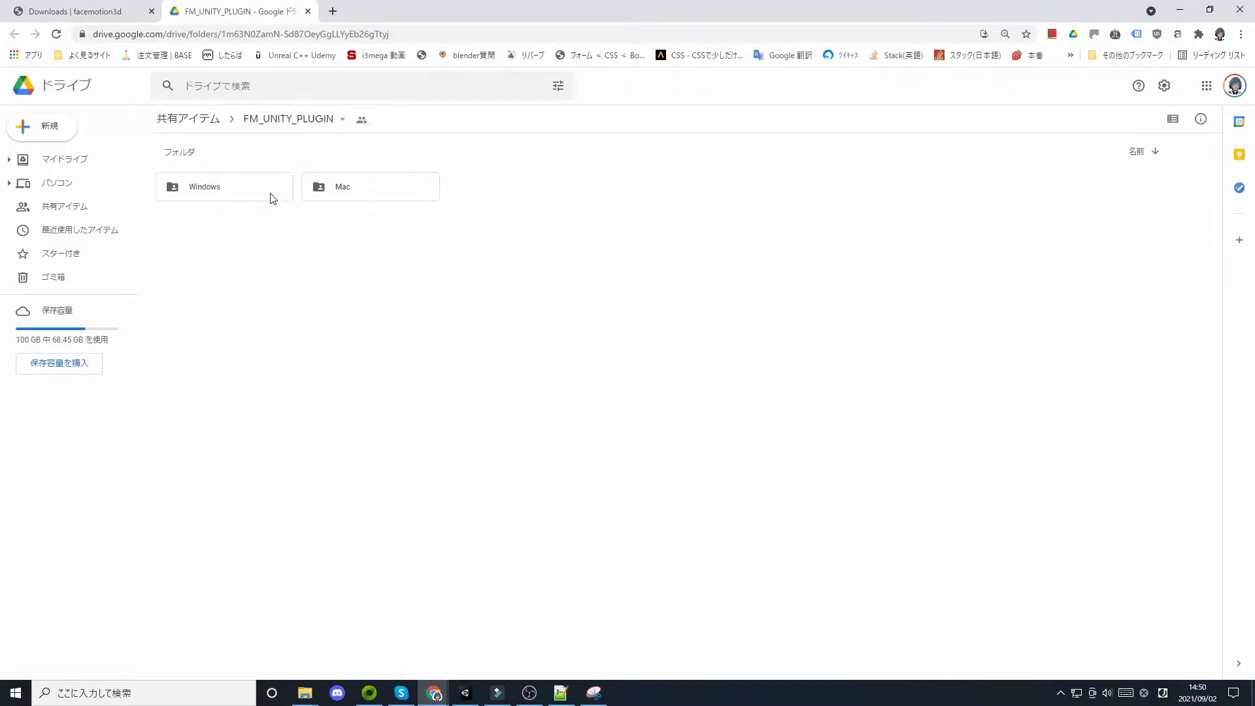
# Step: Download the Windows folder of FM_UNITY_PLUGIN from Google Drive
pyautogui.click(273, 198)
pyautogui.rightClick(274, 198)
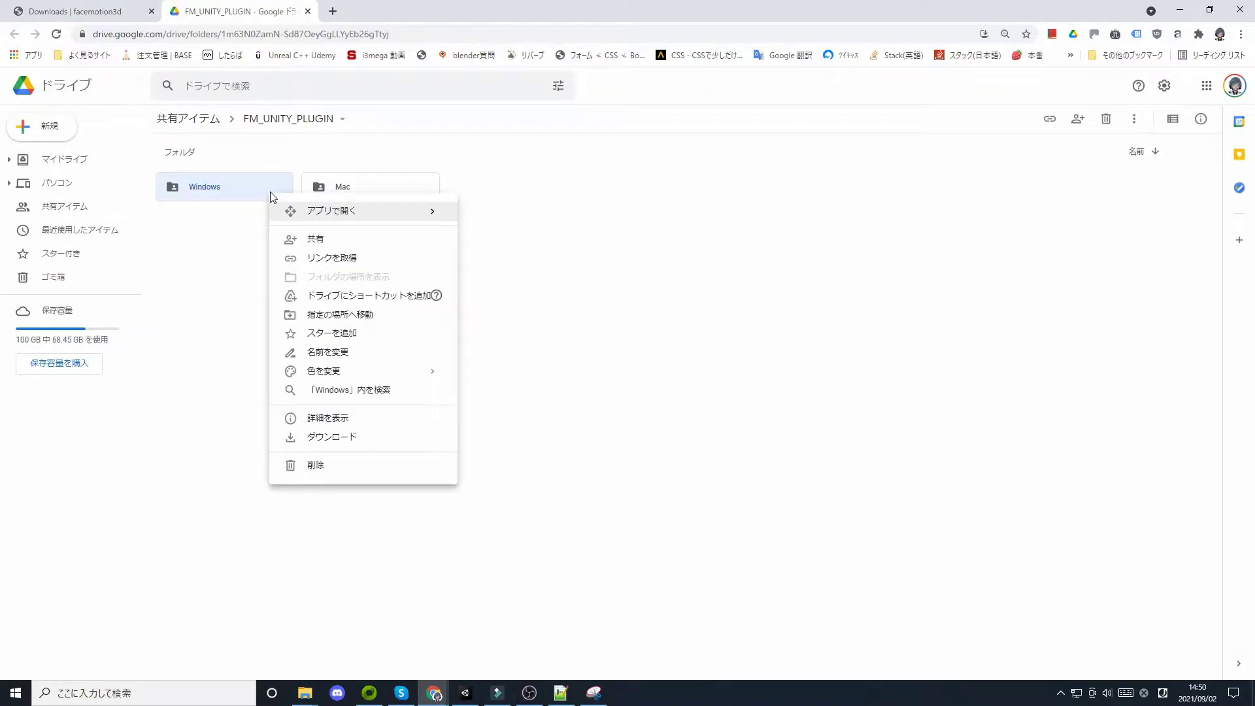
pyautogui.click(340, 438)
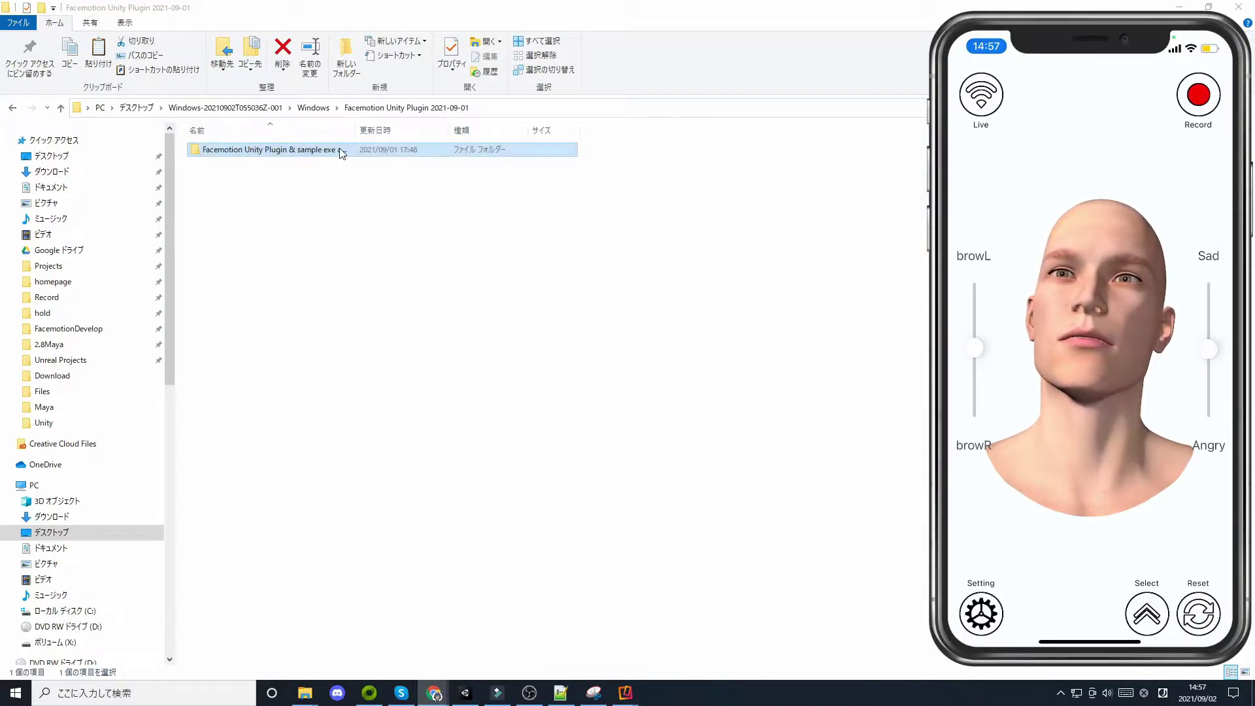
# Step: Browse through the extracted Facemotion Unity Plugin 2021-09-01 folder to the Facemotion Unity Sample head folder
pyautogui.click(323, 106)
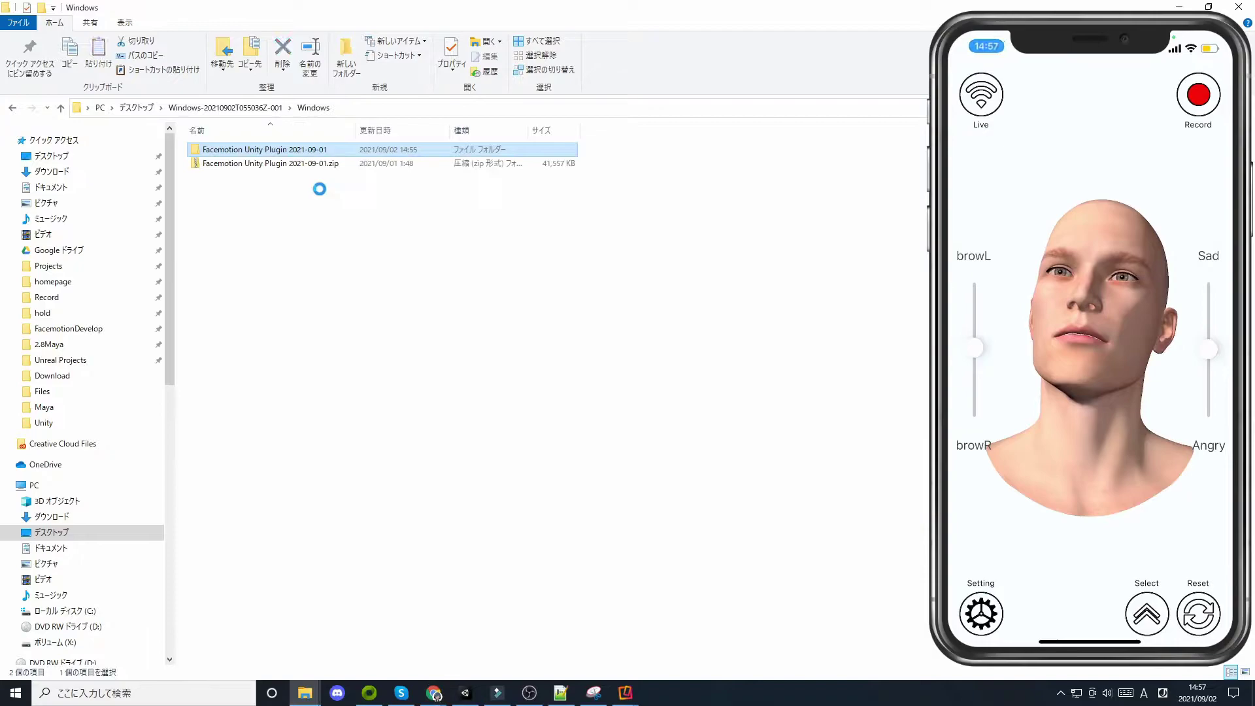
pyautogui.doubleClick(305, 156)
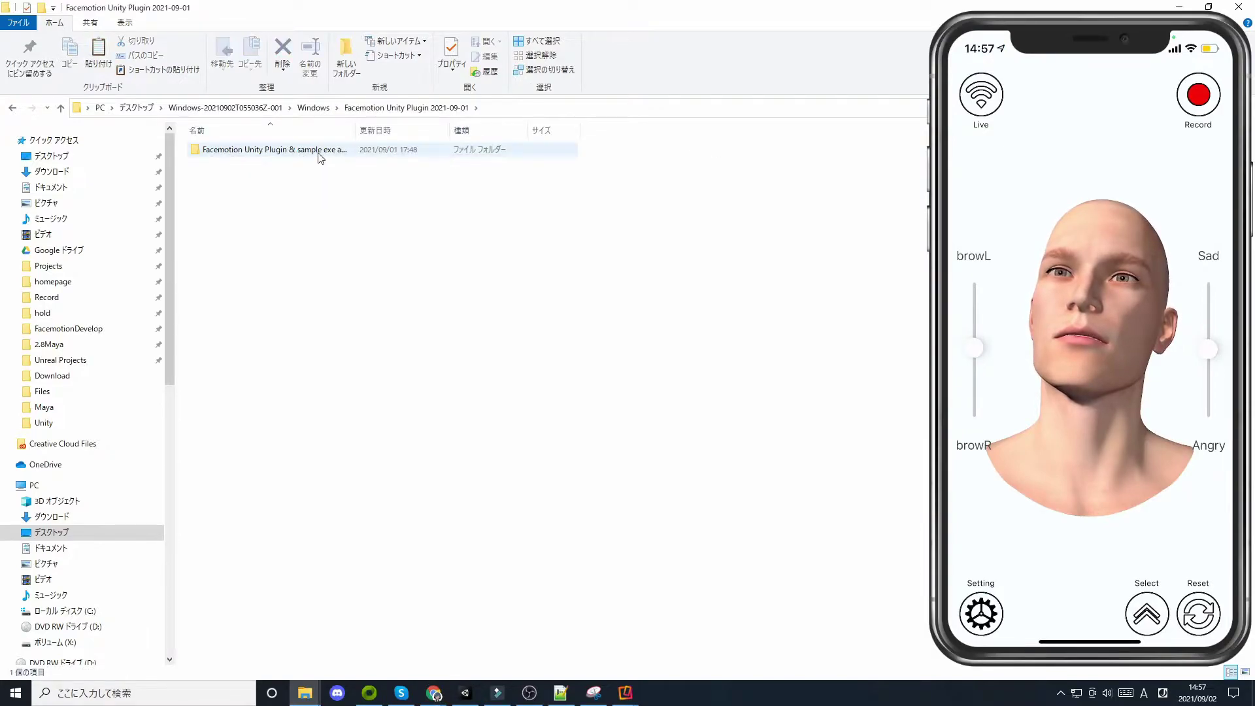
pyautogui.doubleClick(320, 150)
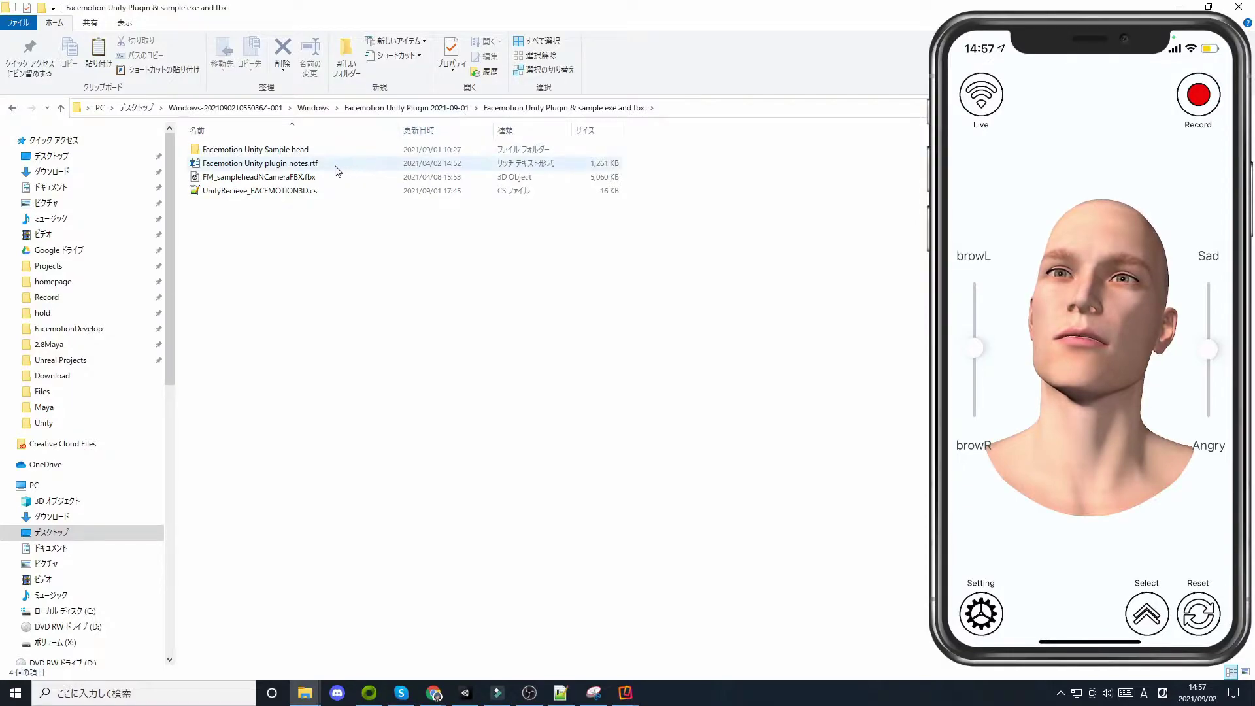
pyautogui.doubleClick(316, 149)
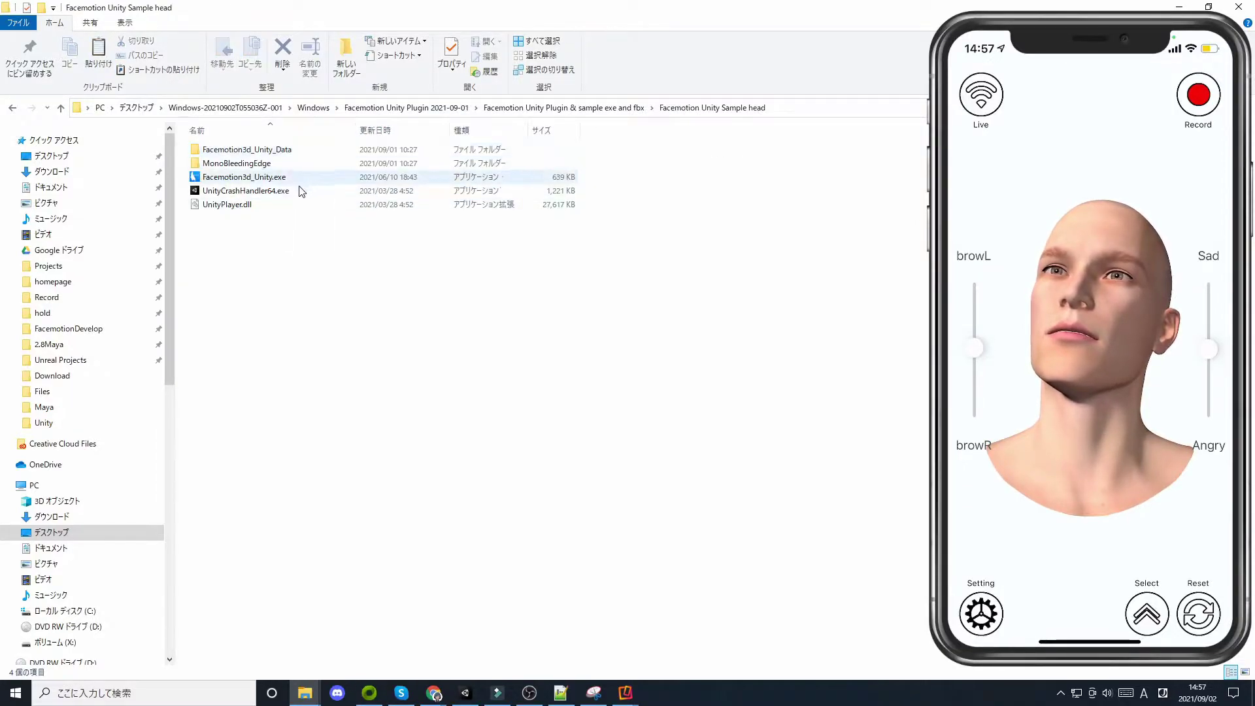
# Step: Launch Facemotion3d_Unity.exe and allow it network access through the Windows Defender firewall
pyautogui.click(271, 182)
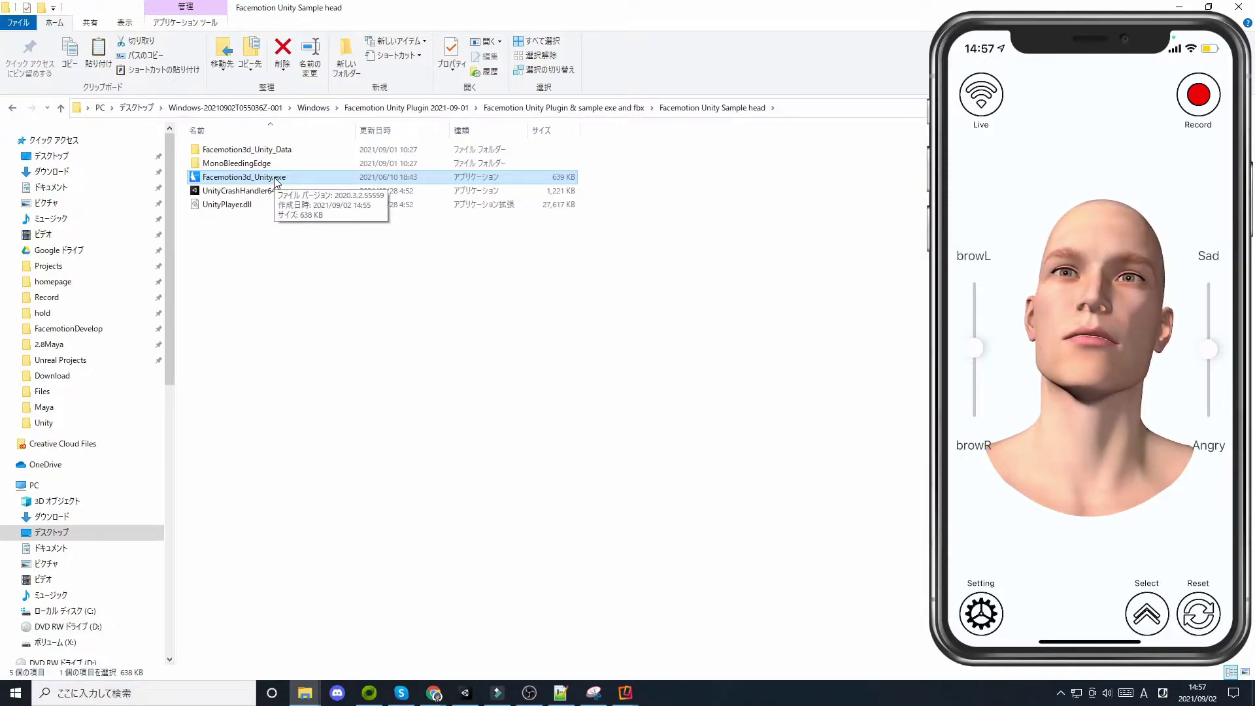
pyautogui.doubleClick(276, 182)
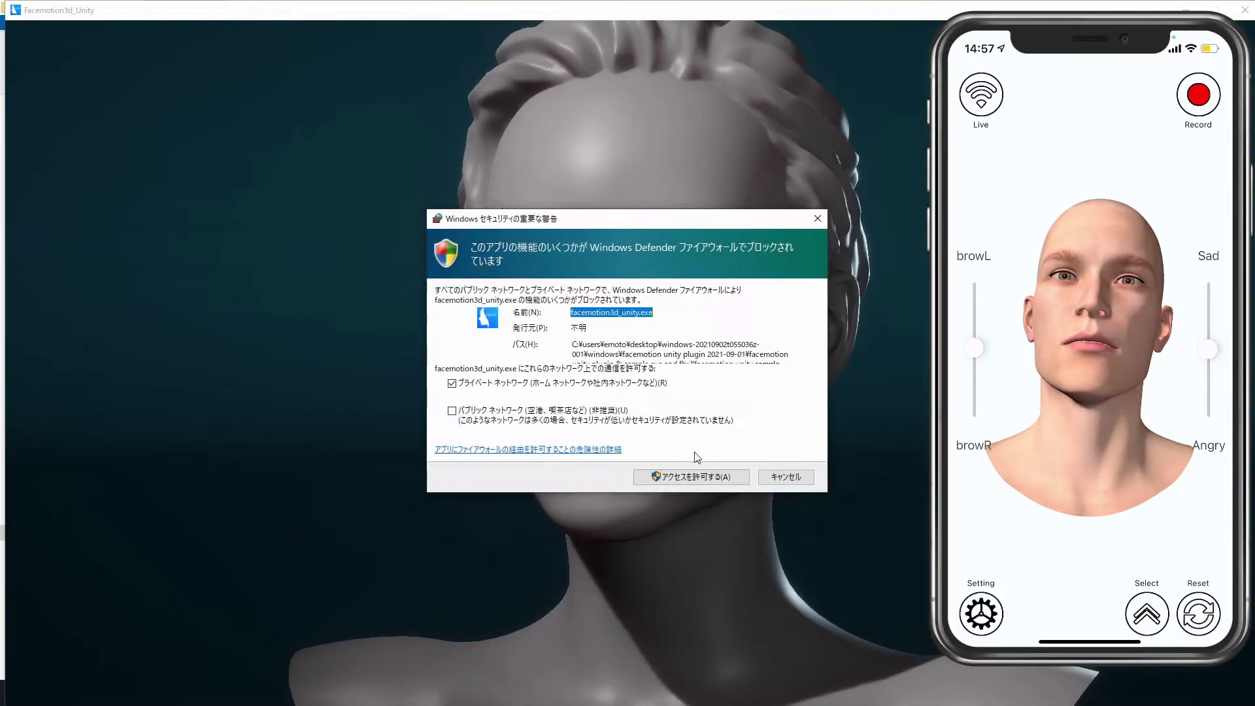
pyautogui.click(706, 478)
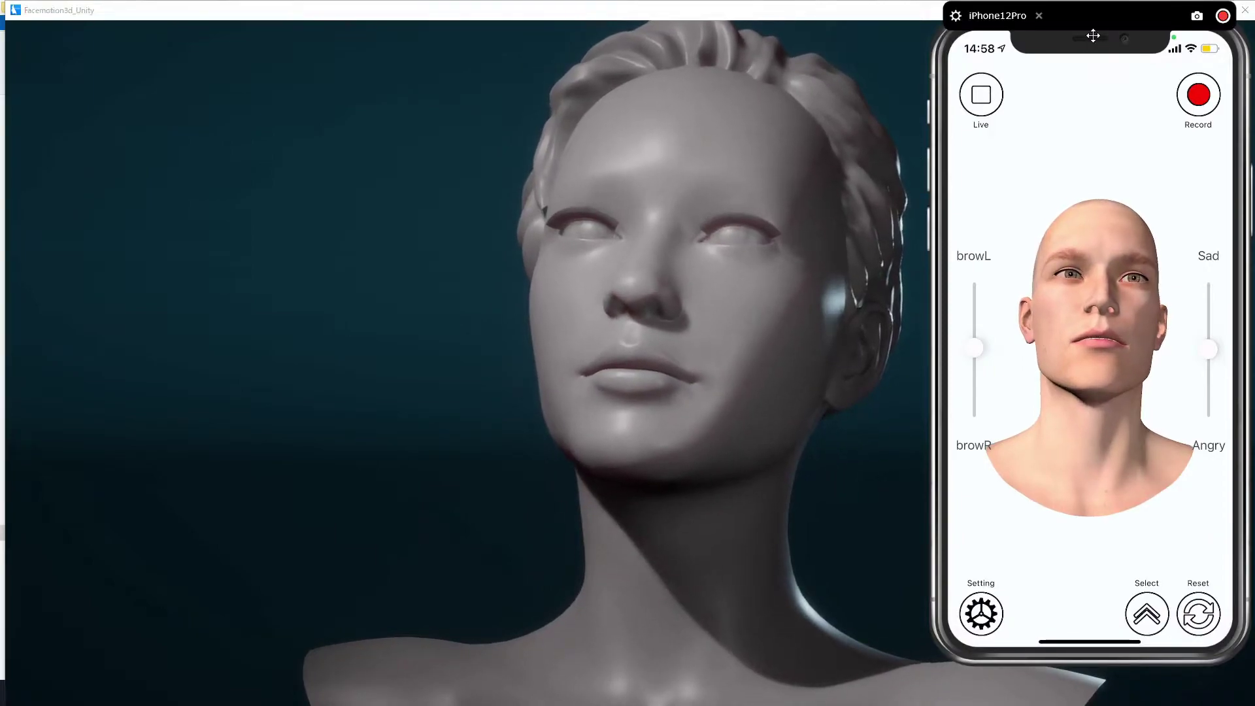
# Step: Move the mirrored iPhone away from the connection settings and open the IP Address of iOS value for editing
pyautogui.click(953, 24)
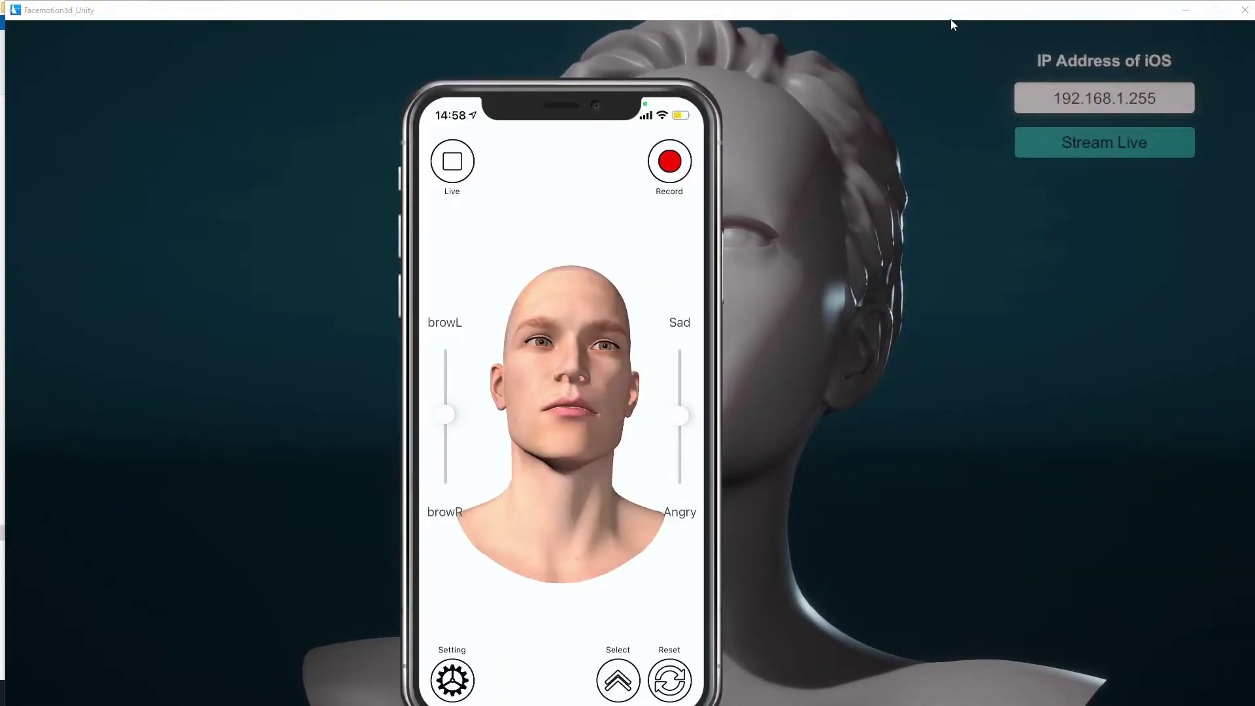
pyautogui.click(1110, 92)
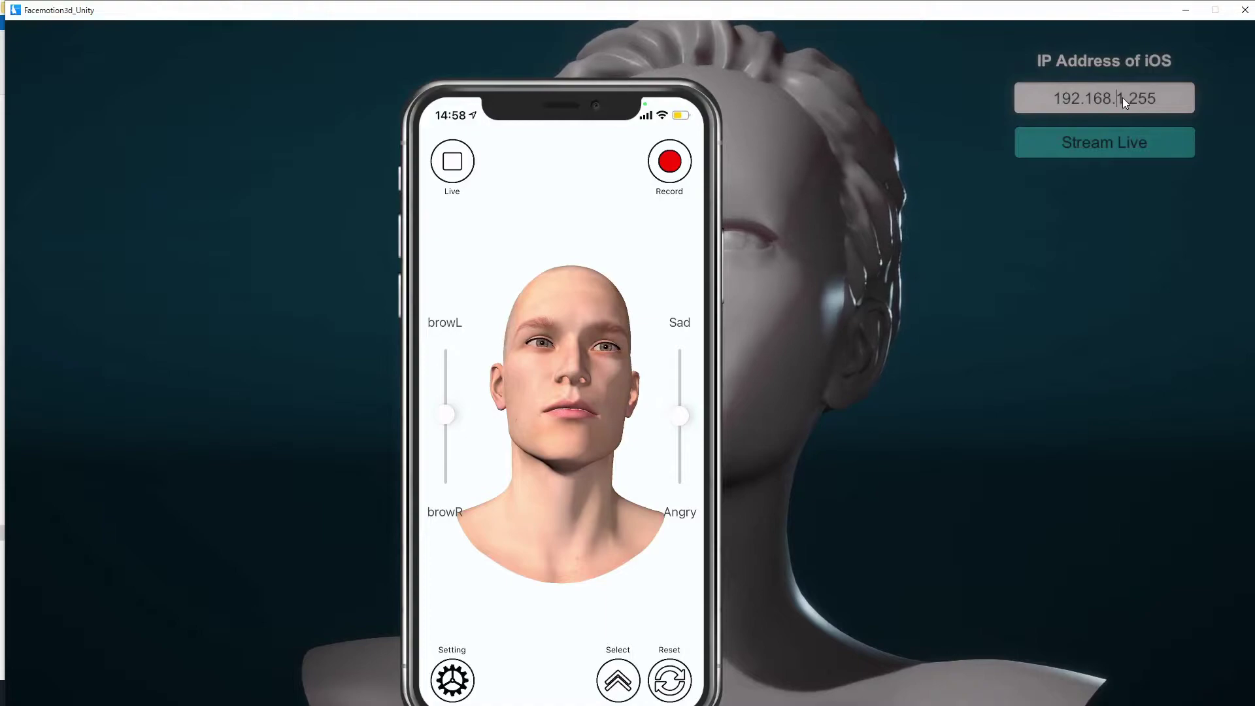
pyautogui.moveTo(550, 70); pyautogui.dragTo(311, 26)
pyautogui.click(1161, 101)
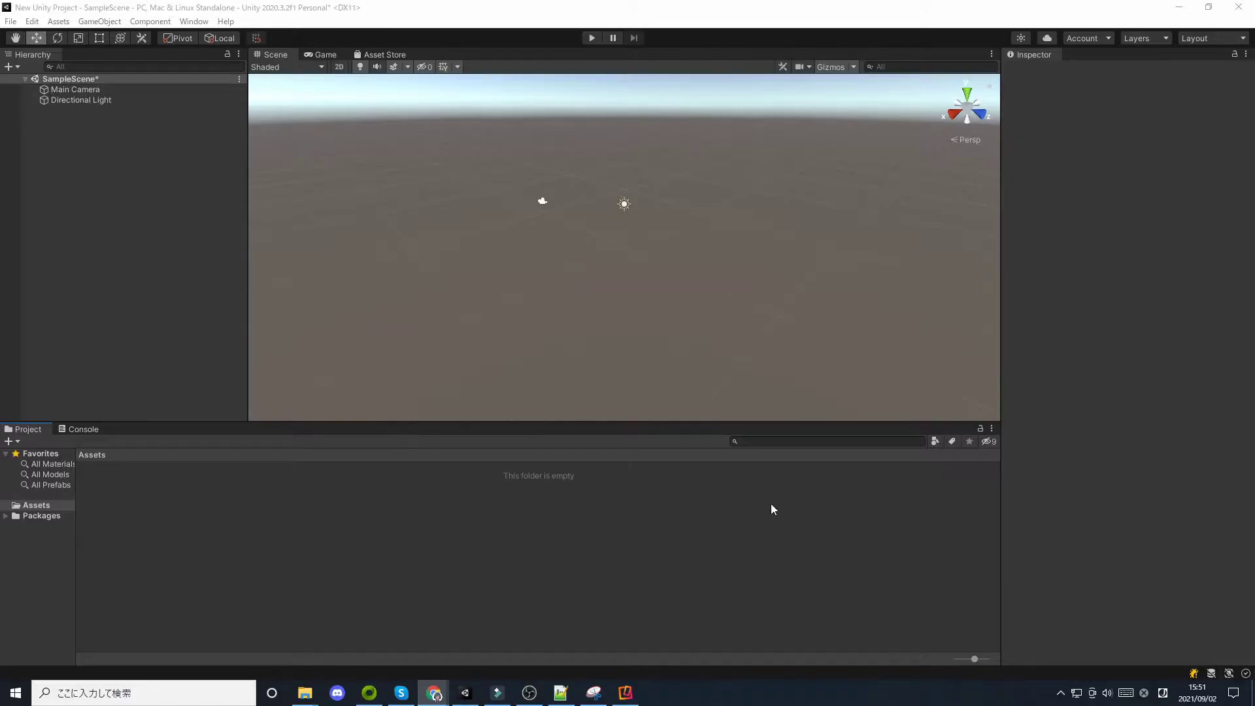
# Step: Import FM_sampleheadNCameraFBX.fbx and UnityRecieve_FACEMOTION3D.cs from the plugin folder into the Unity project's Assets
pyautogui.moveTo(305, 693)
pyautogui.click(484, 626)
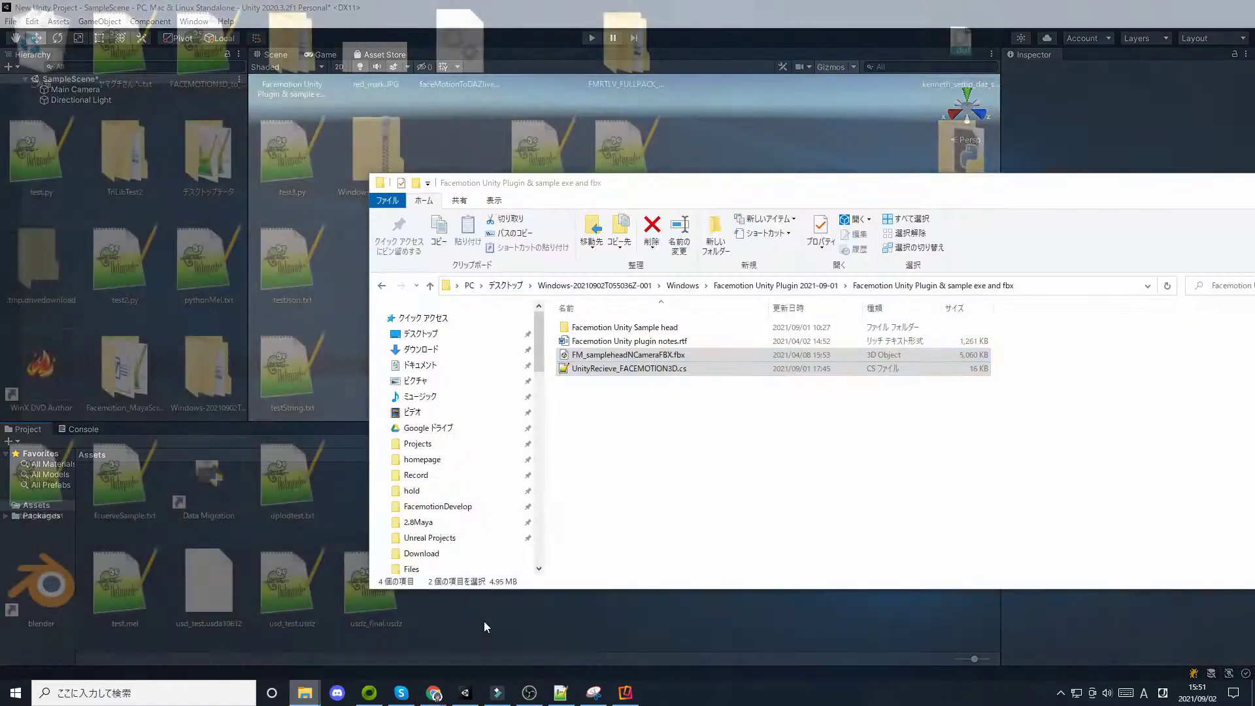
pyautogui.moveTo(712, 379); pyautogui.dragTo(276, 507)
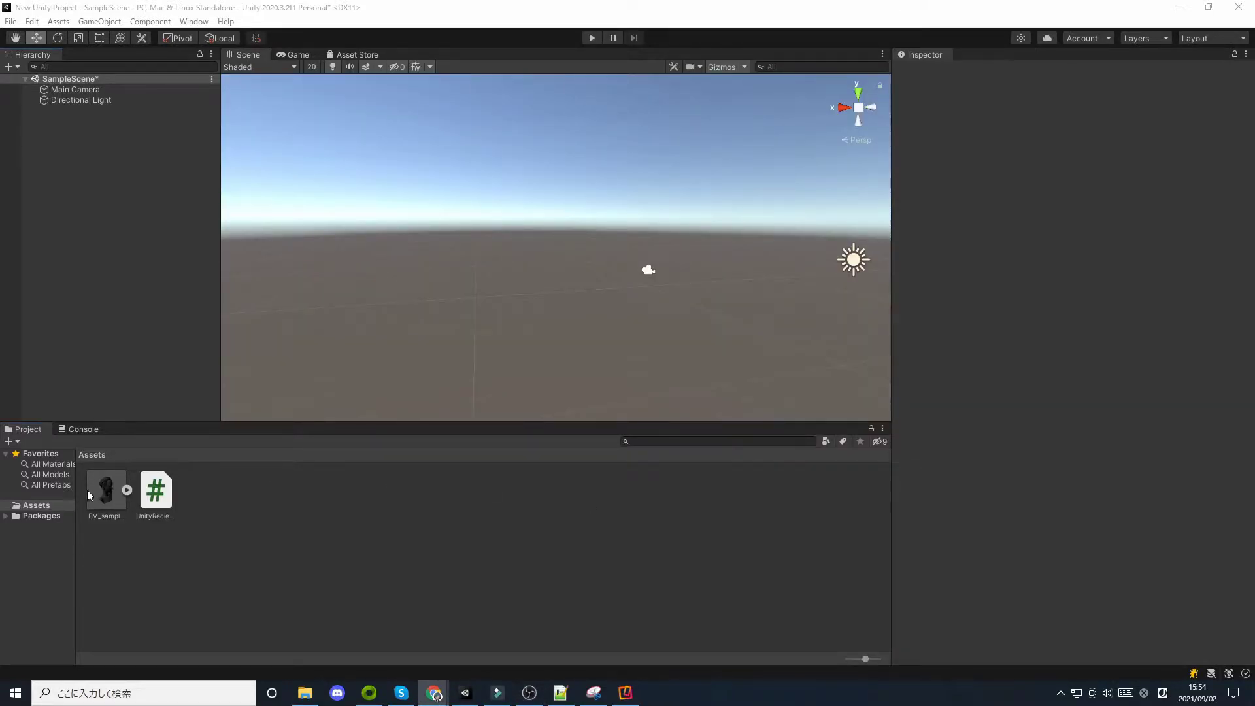
# Step: Place the FM_sampleheadNCameraFBX model in the scene and frame its SampleHead mesh in the view
pyautogui.moveTo(90, 495); pyautogui.dragTo(521, 288)
pyautogui.press('f')
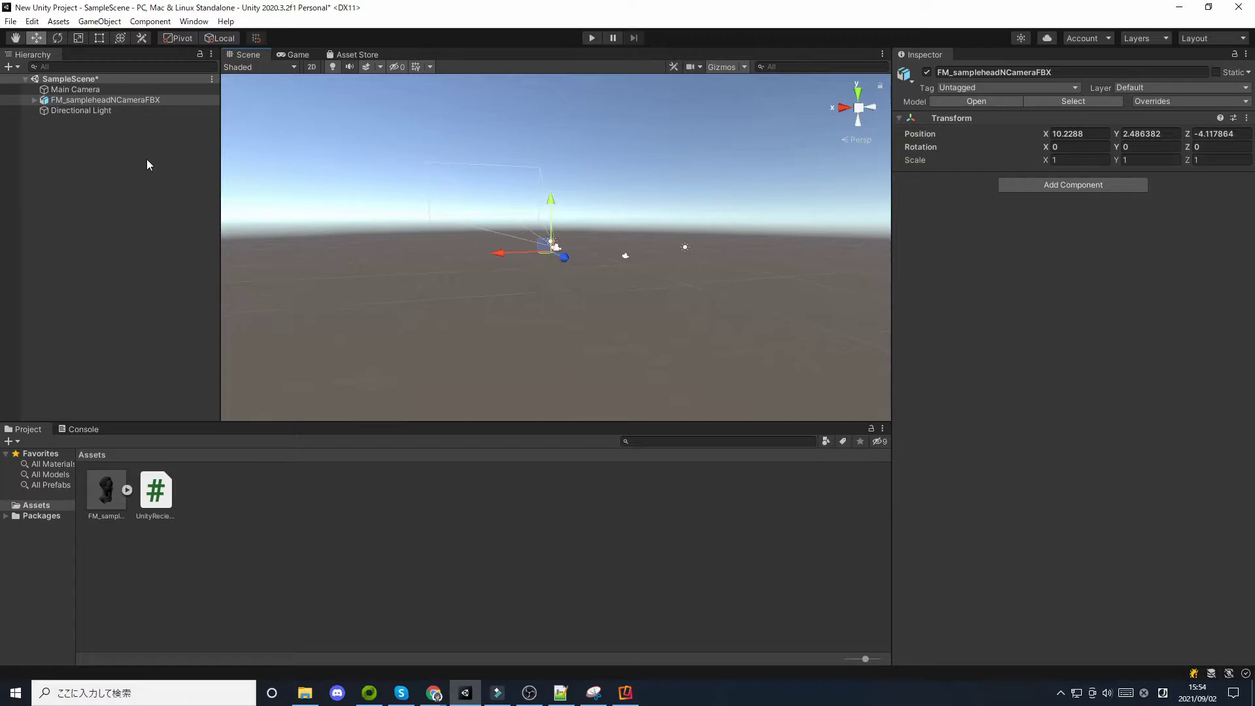
pyautogui.click(34, 100)
pyautogui.click(83, 142)
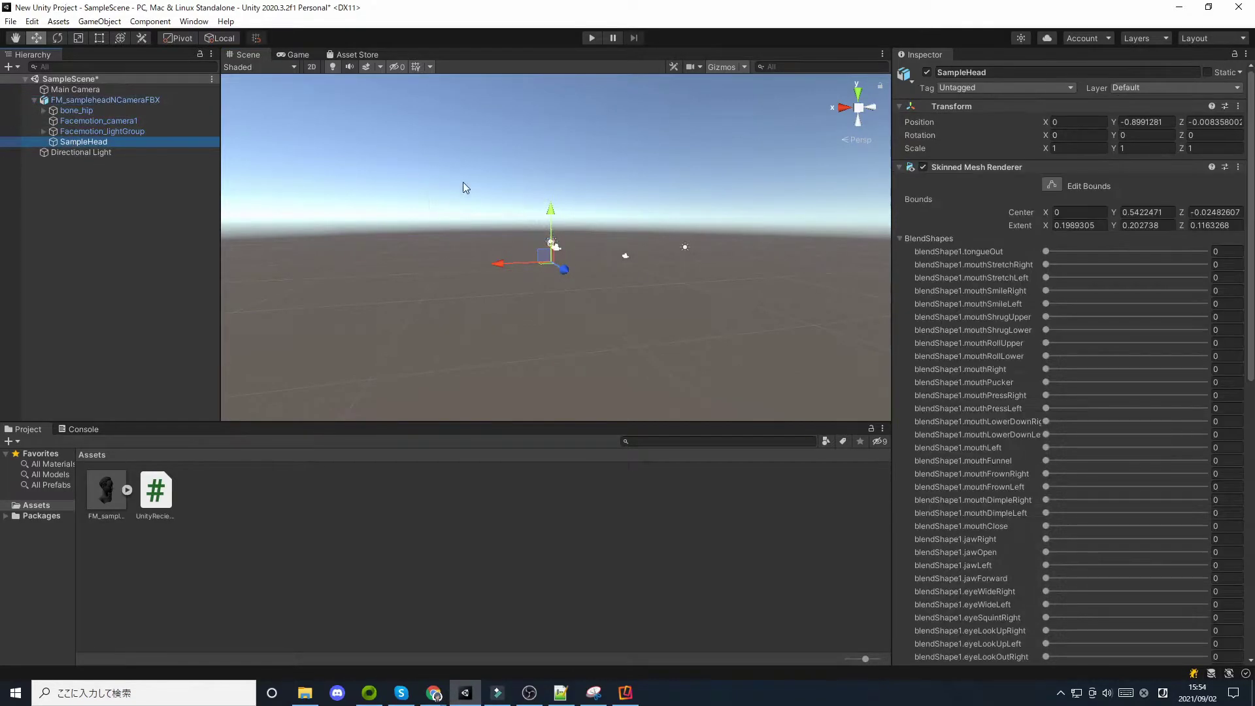
pyautogui.press('f')
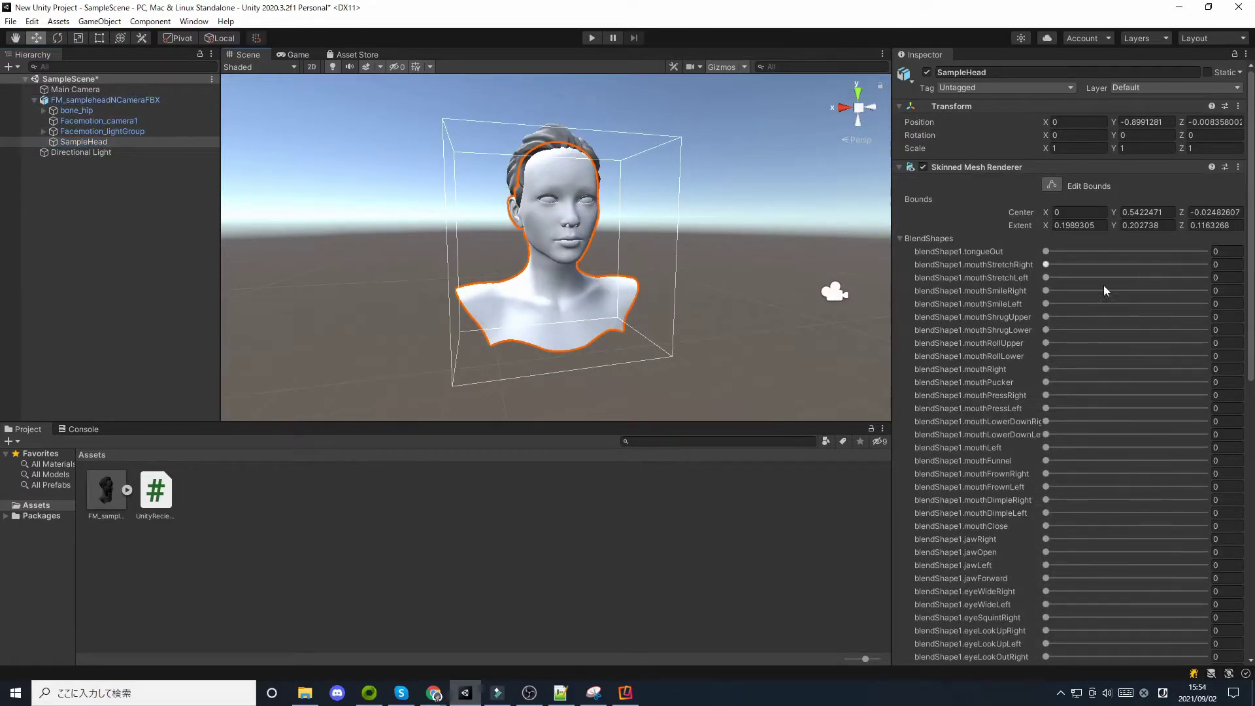
pyautogui.hotkey('ctrl', 'a')
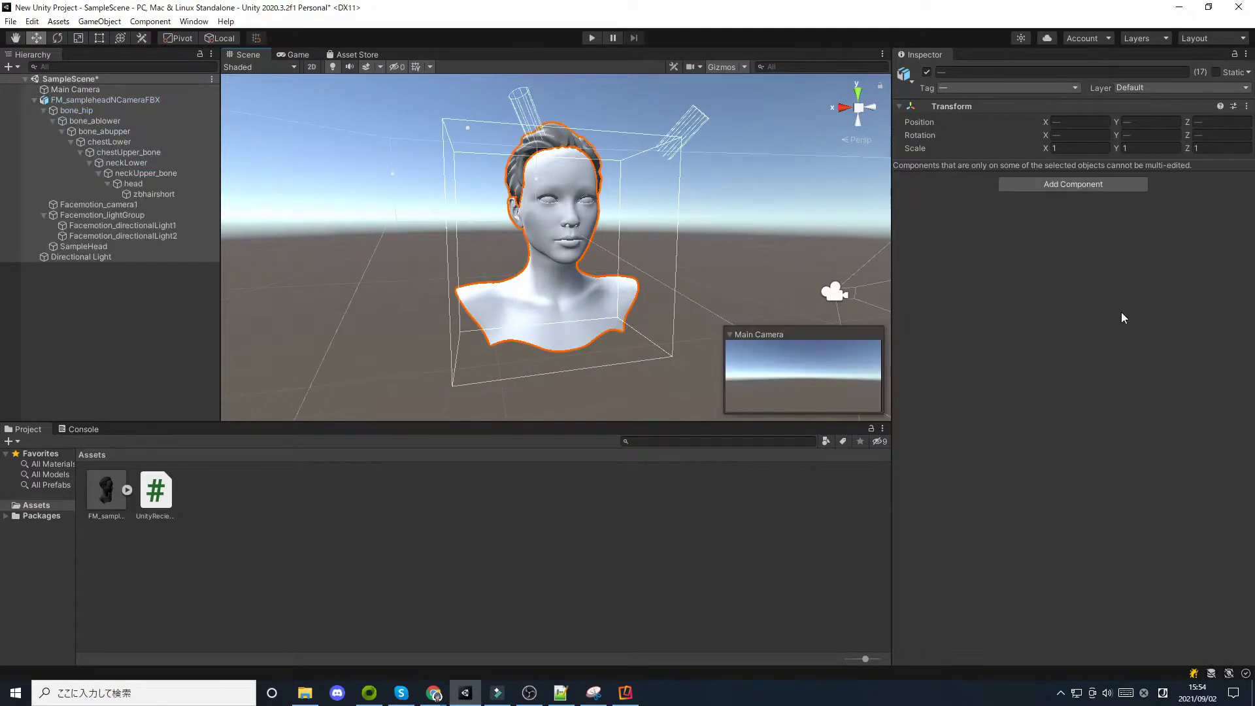
pyautogui.click(583, 237)
pyautogui.click(577, 317)
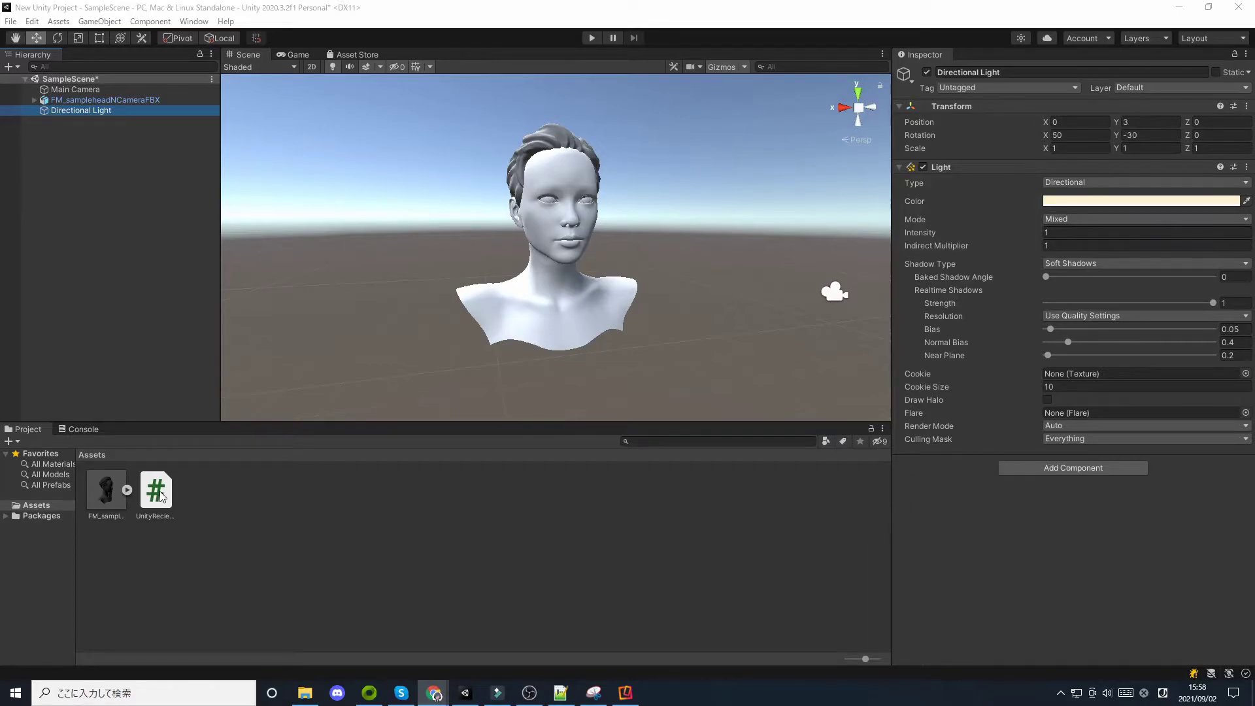
# Step: Attach the UnityRecieve_FACEMOTION3D script to the Directional Light
pyautogui.moveTo(162, 498); pyautogui.dragTo(134, 328)
pyautogui.moveTo(117, 120); pyautogui.dragTo(91, 118)
pyautogui.scroll(-2, 1025, 480)
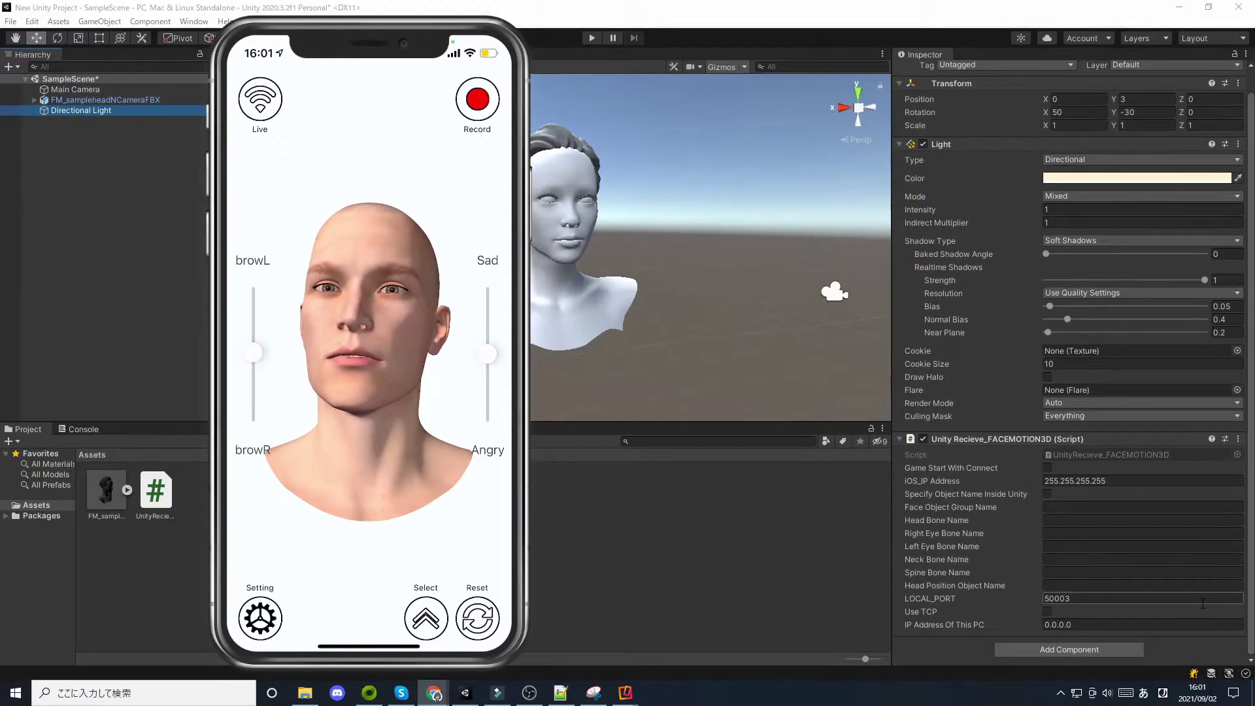
# Step: Set the receiver script's iOS_IP Address to 192.168.1.15 and enable Game Start With Connect
pyautogui.doubleClick(1098, 481)
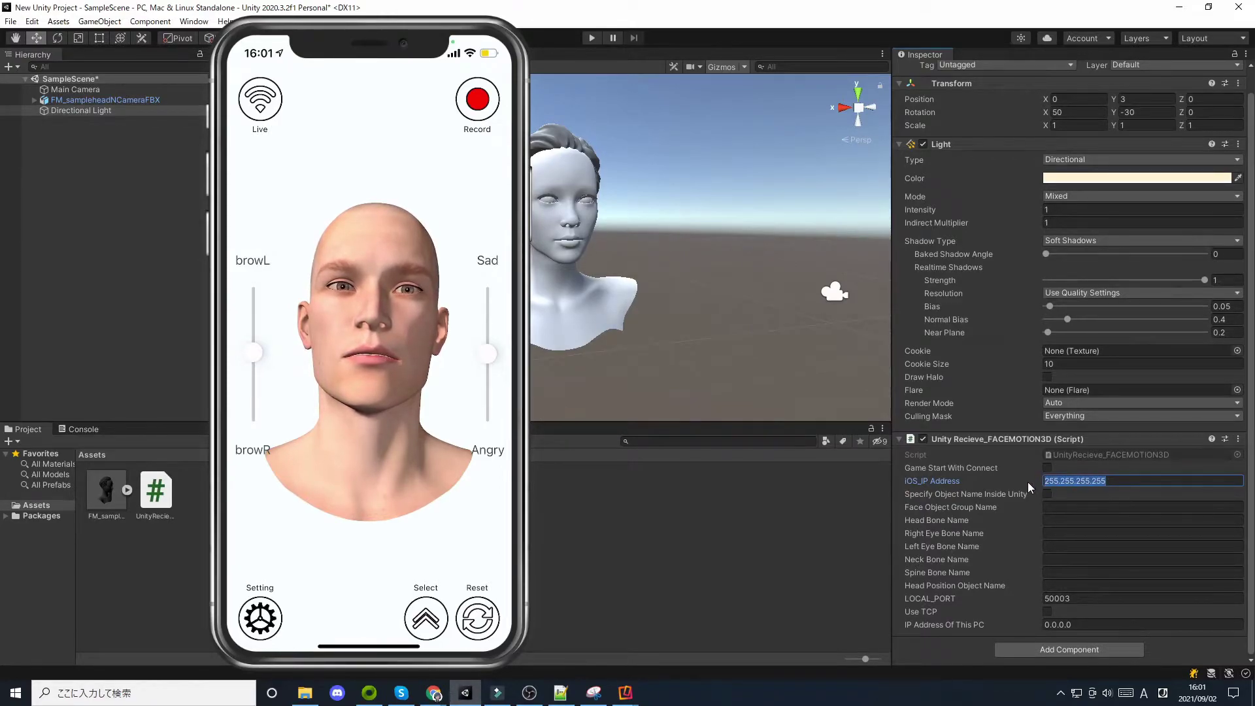
pyautogui.write('192.16')
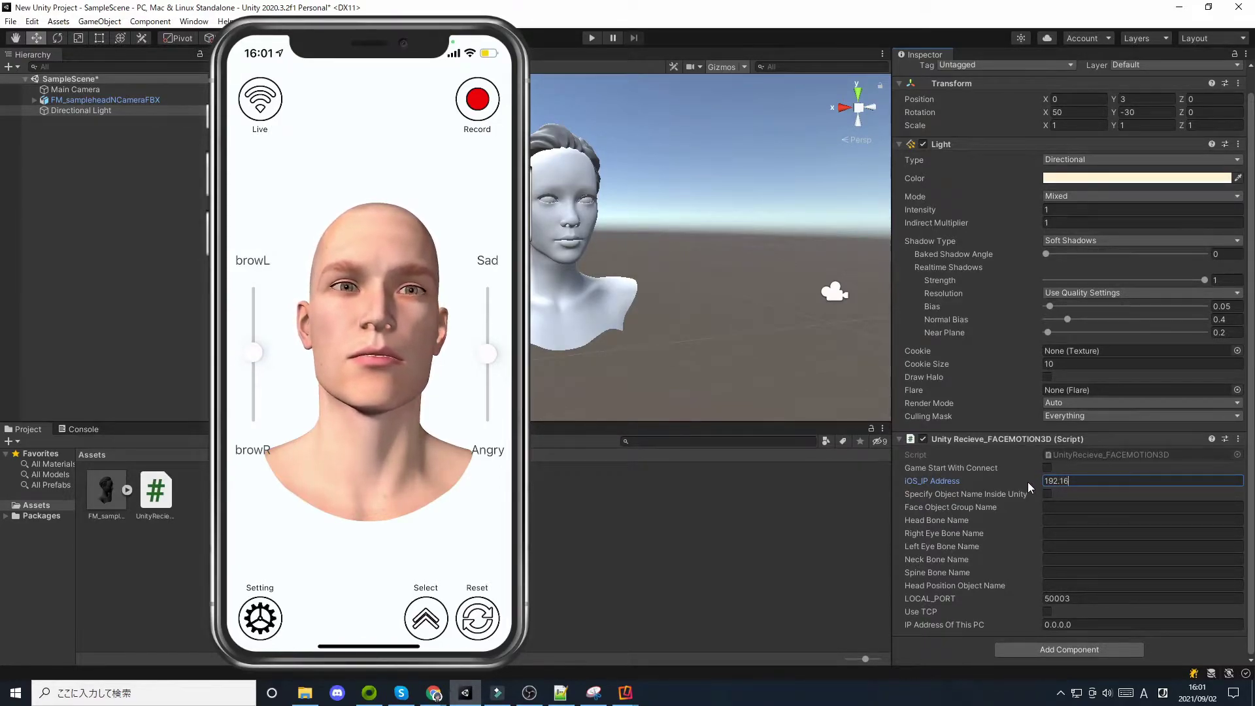
pyautogui.write('8.1.15')
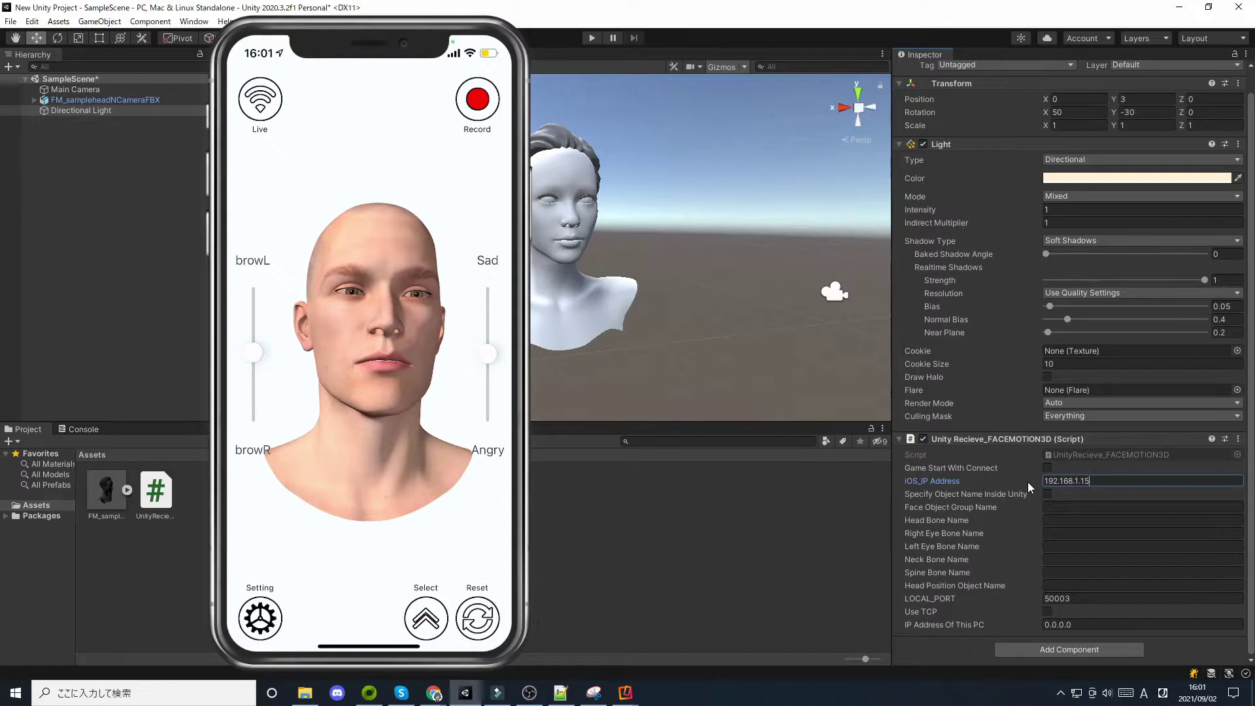
pyautogui.click(1047, 467)
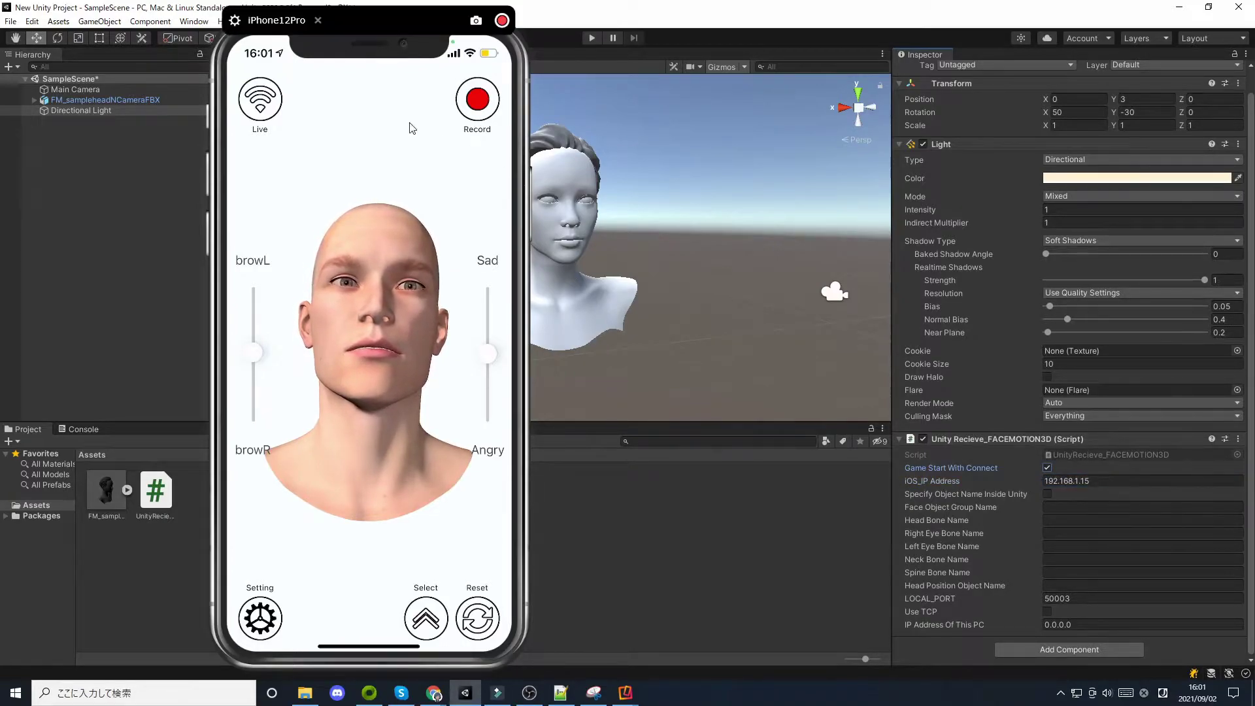
# Step: Move the mirrored iPhone aside, test the live face capture on the sample head in Play mode, and stop playback
pyautogui.moveTo(389, 32); pyautogui.dragTo(1008, 49)
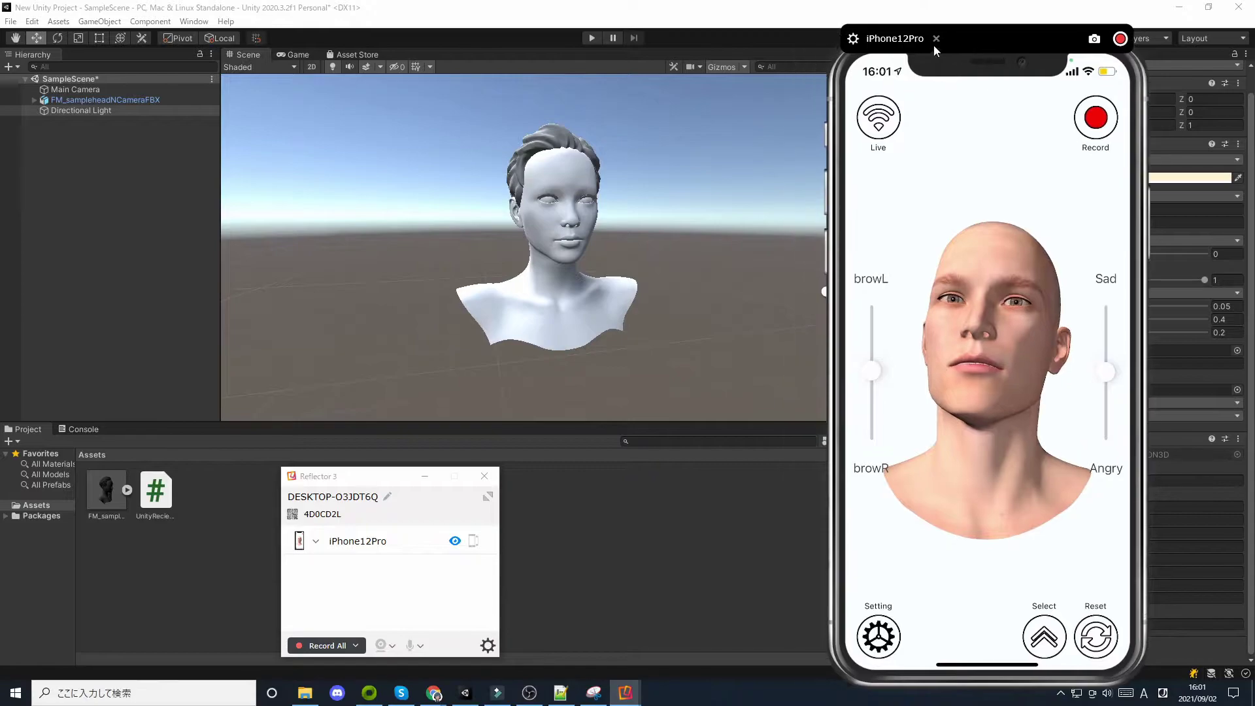
pyautogui.click(591, 38)
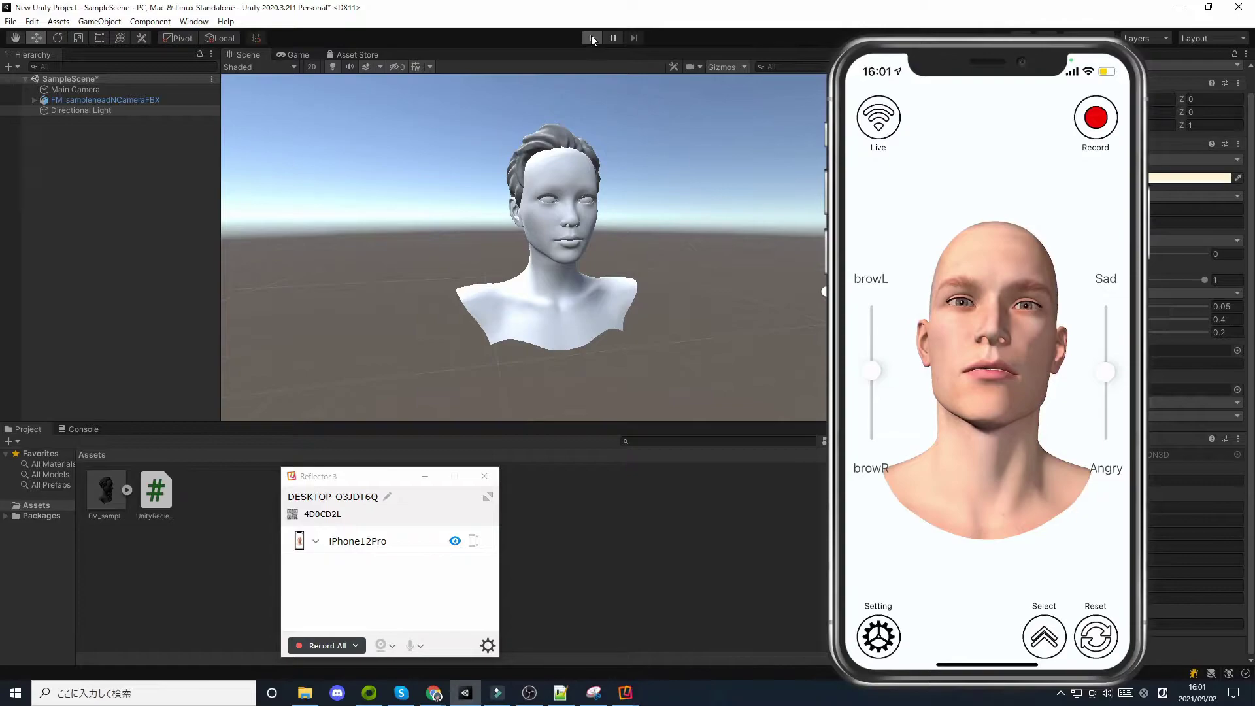
pyautogui.click(425, 475)
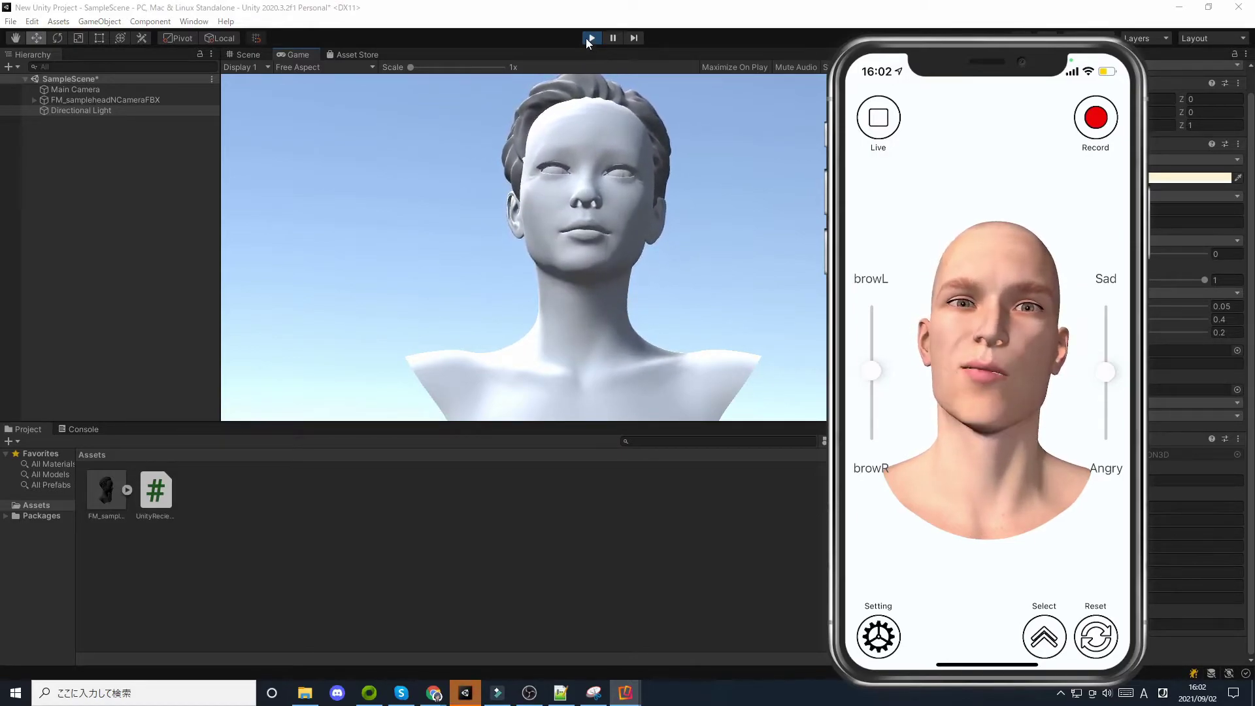
pyautogui.click(591, 37)
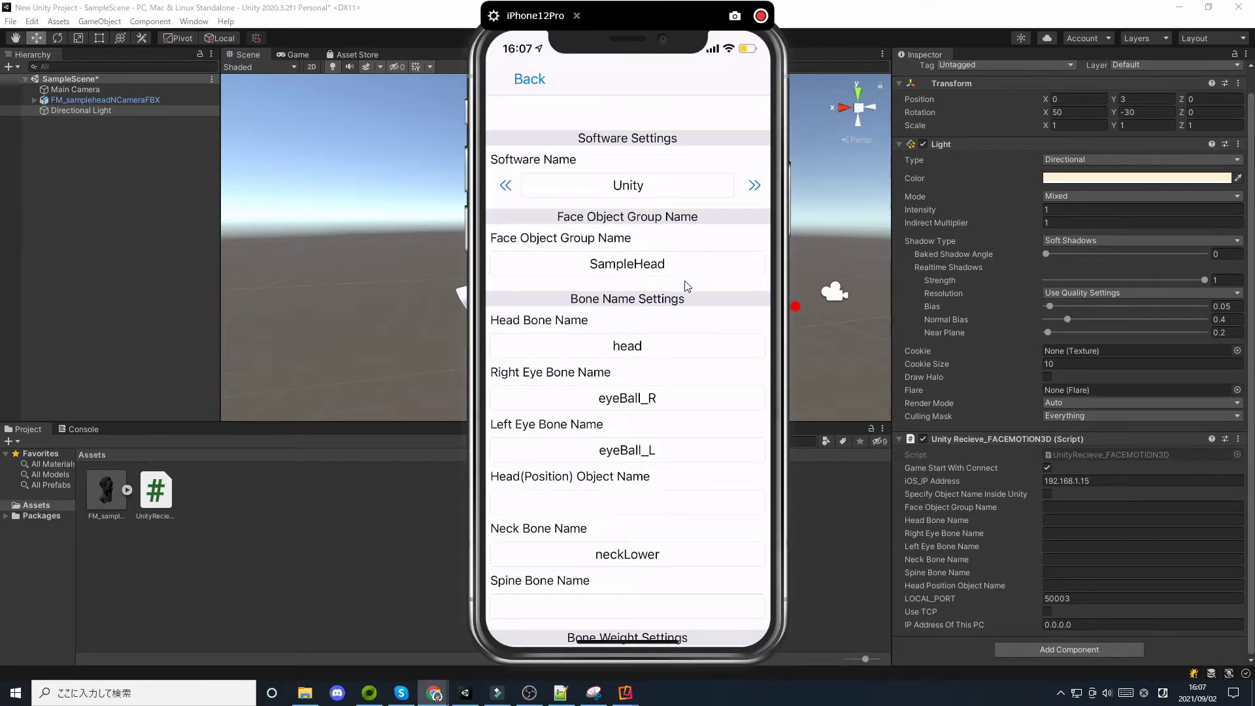
# Step: Expand the sample head model's full hierarchy and enable Specify Object Name Inside Unity on the receiver script
pyautogui.moveTo(675, 288); pyautogui.dragTo(643, 300)
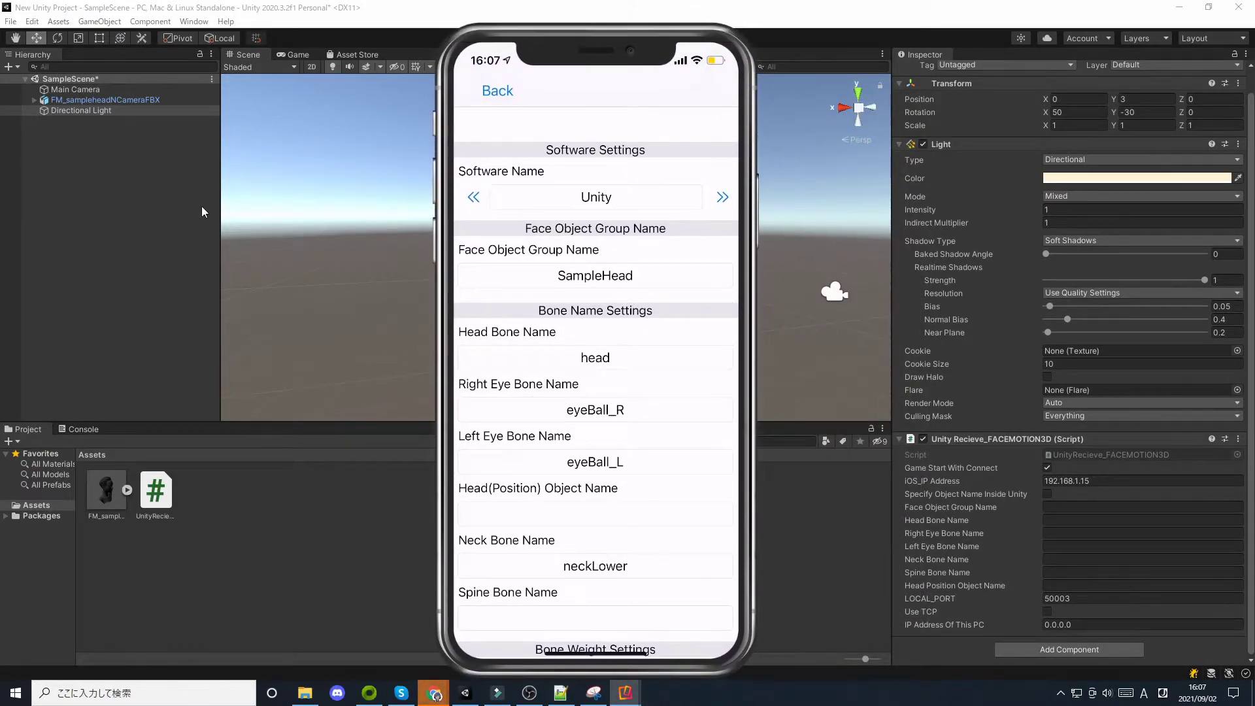
pyautogui.keyDown('alt'); pyautogui.click(34, 100); pyautogui.keyUp('alt')
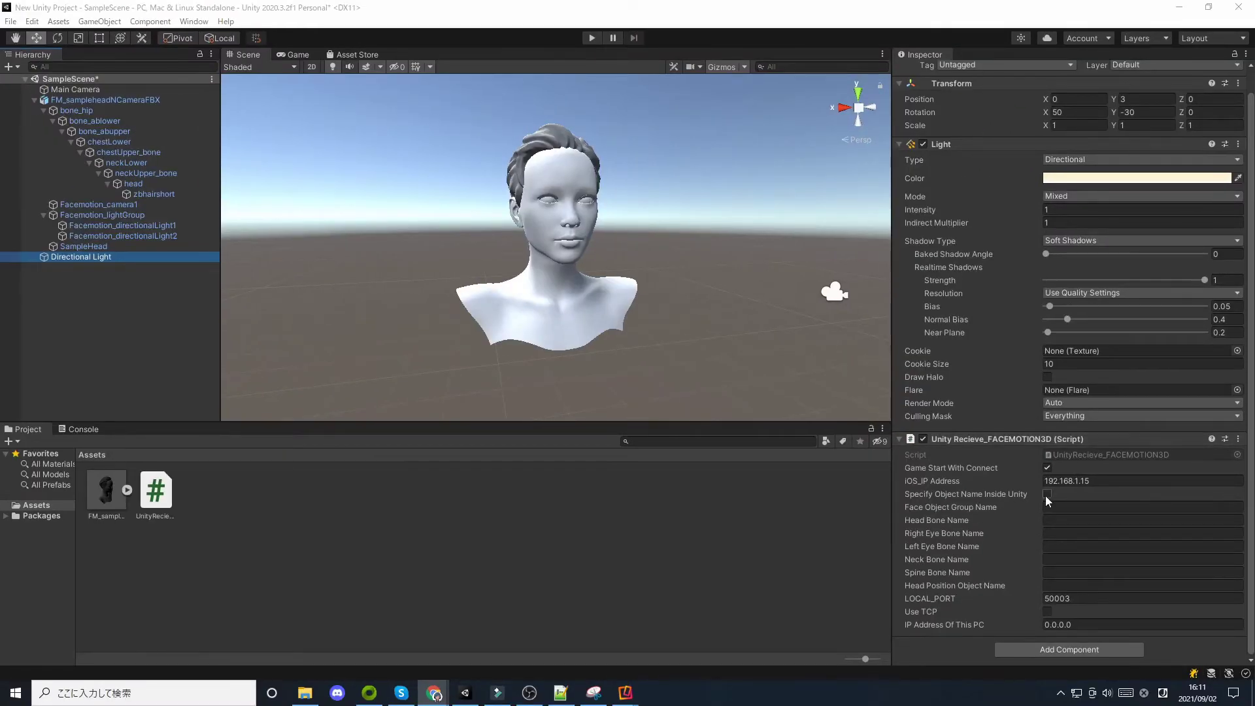
pyautogui.click(1046, 494)
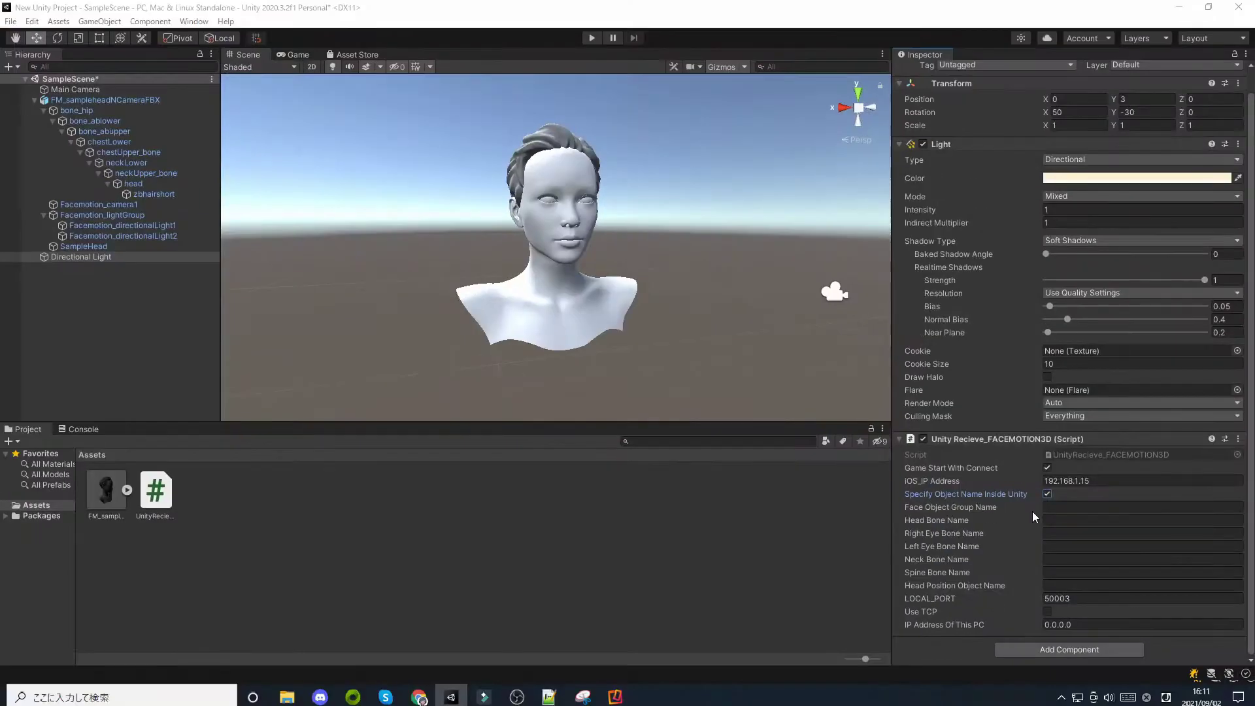
# Step: Set the receiver script's Face Object Group Name to SampleHead, copying the name from the head mesh object
pyautogui.click(1118, 514)
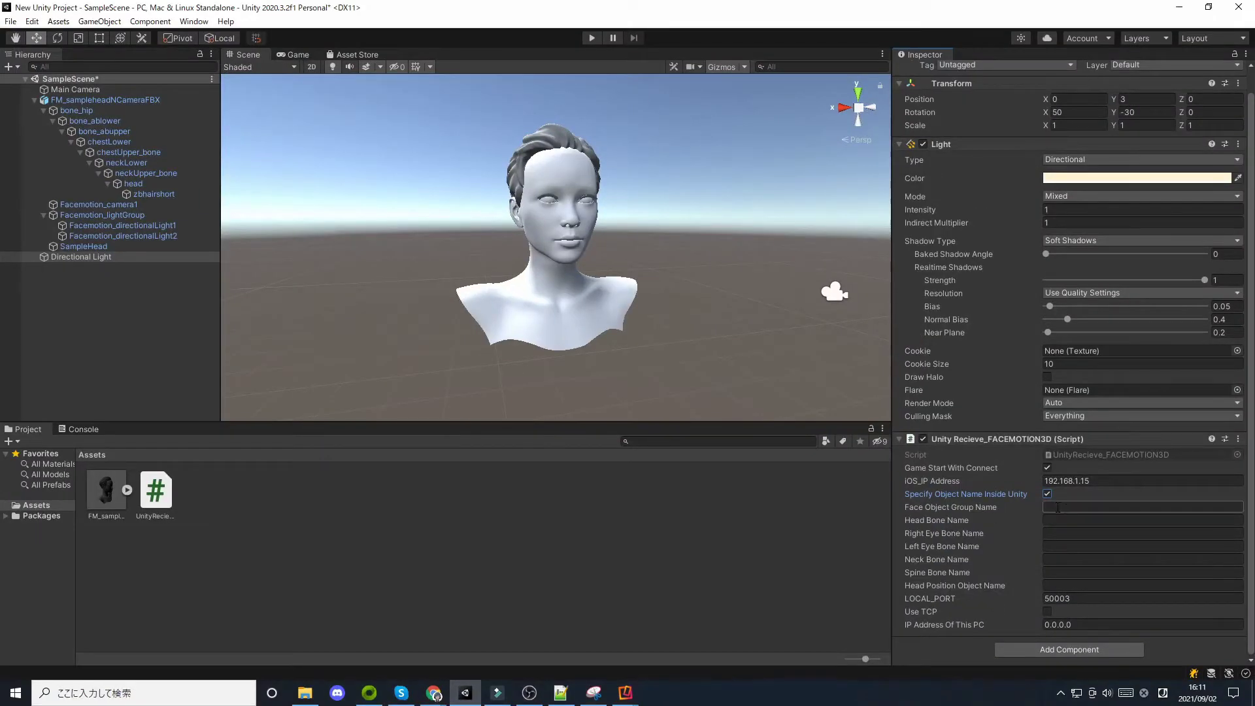
pyautogui.write('sa')
pyautogui.press('BackSpace')
pyautogui.press('BackSpace')
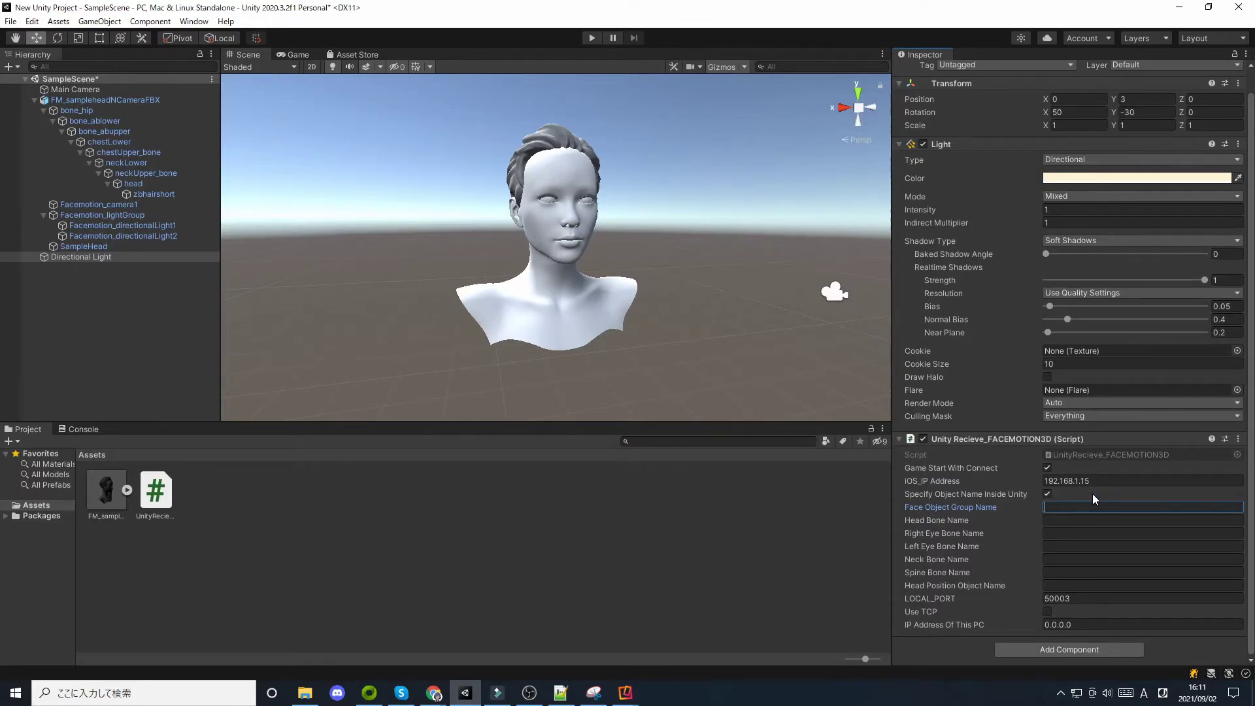
pyautogui.click(124, 246)
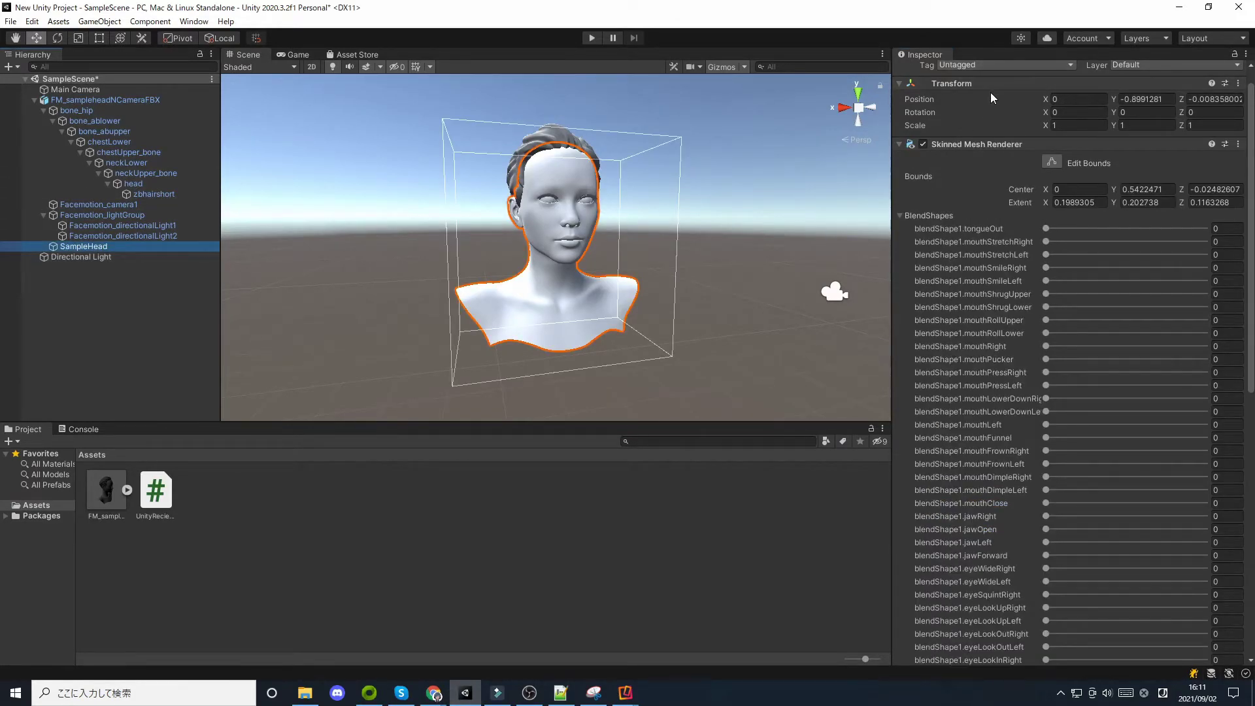
pyautogui.click(1012, 70)
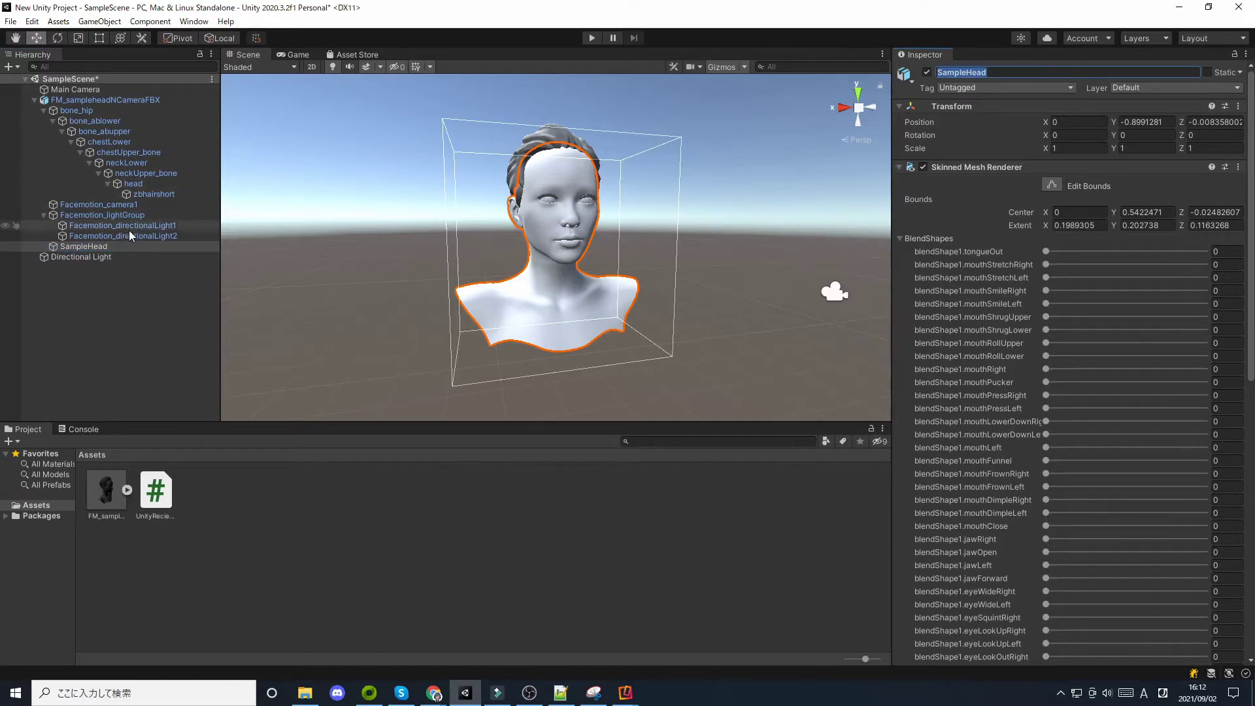
pyautogui.click(115, 257)
pyautogui.scroll(-1, 1053, 491)
pyautogui.click(1068, 507)
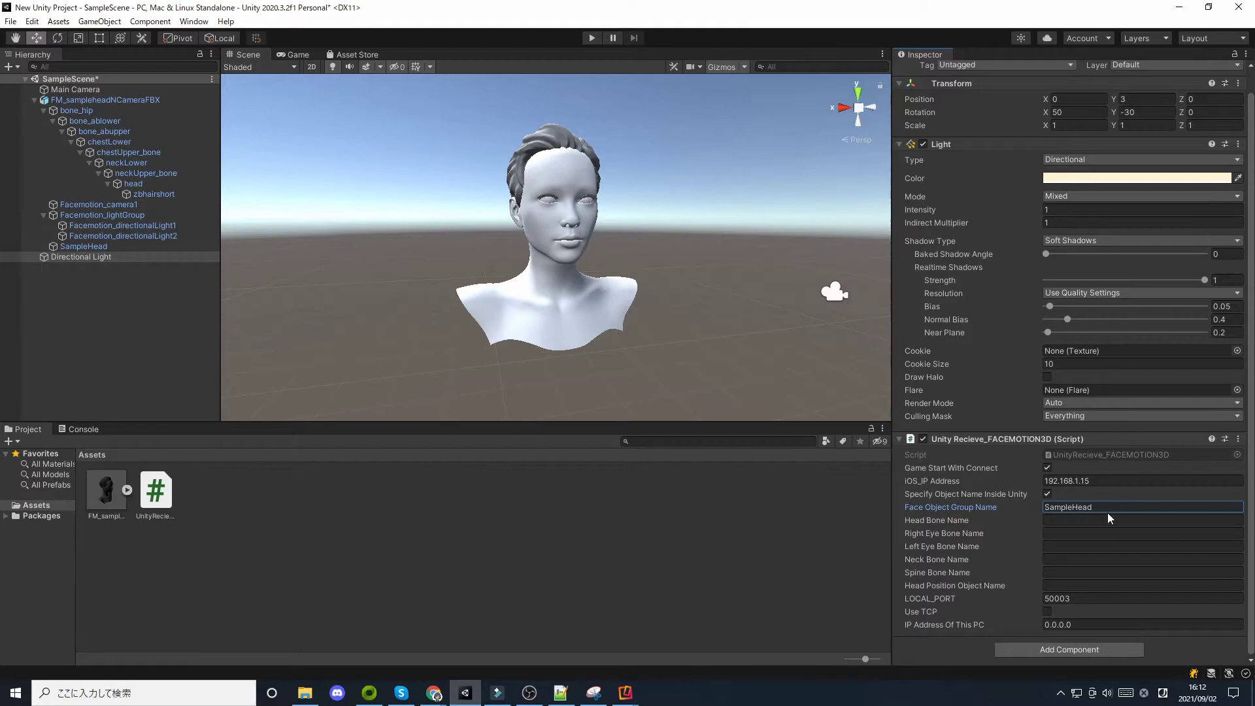
pyautogui.click(681, 272)
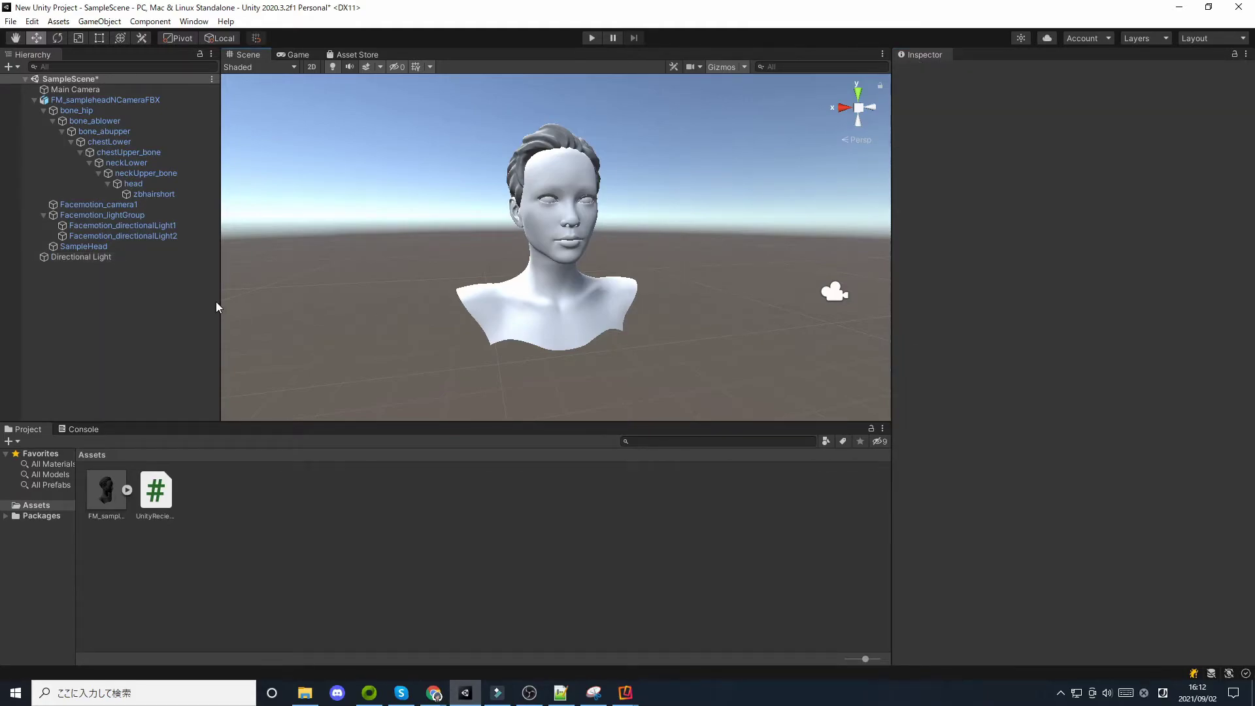
pyautogui.click(98, 257)
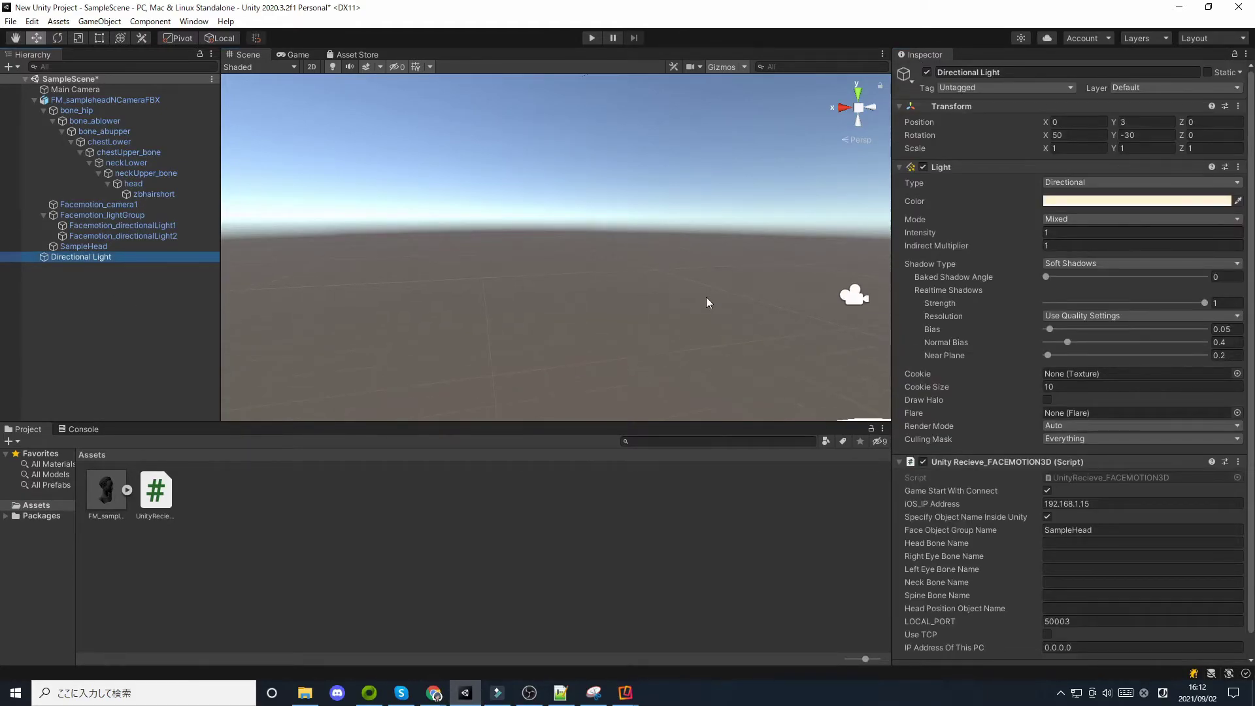
pyautogui.click(115, 248)
pyautogui.click(111, 257)
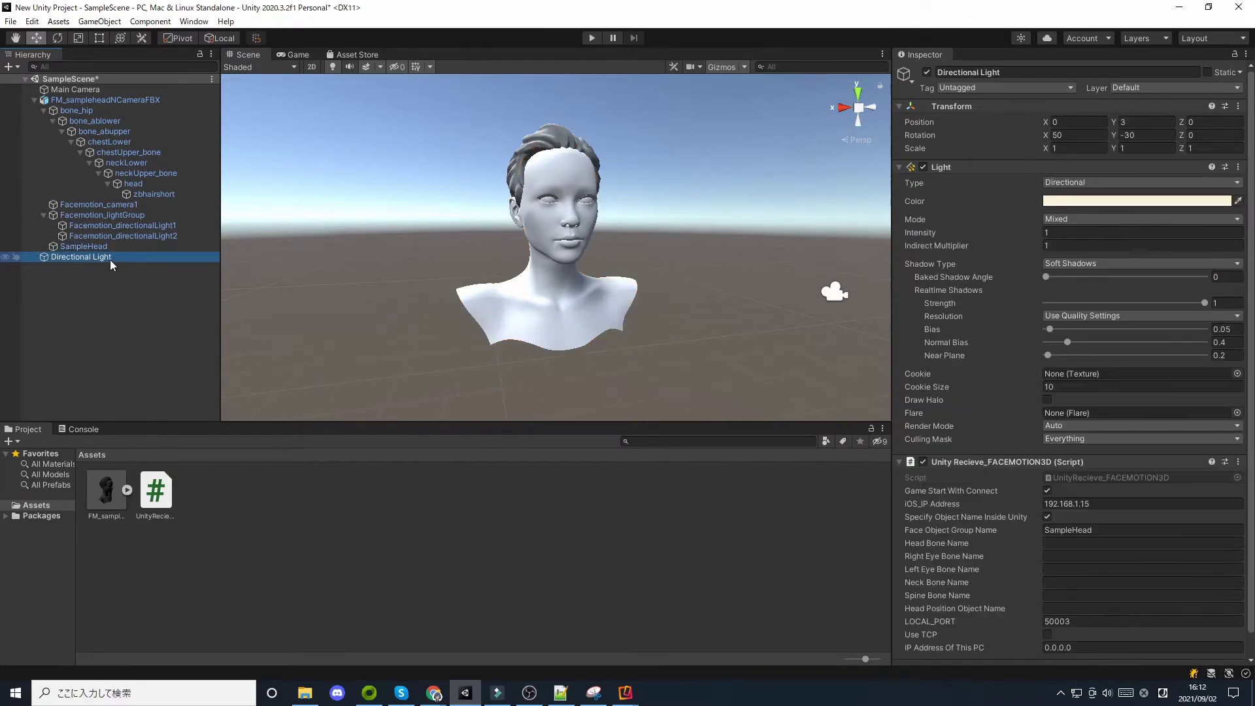
pyautogui.click(114, 249)
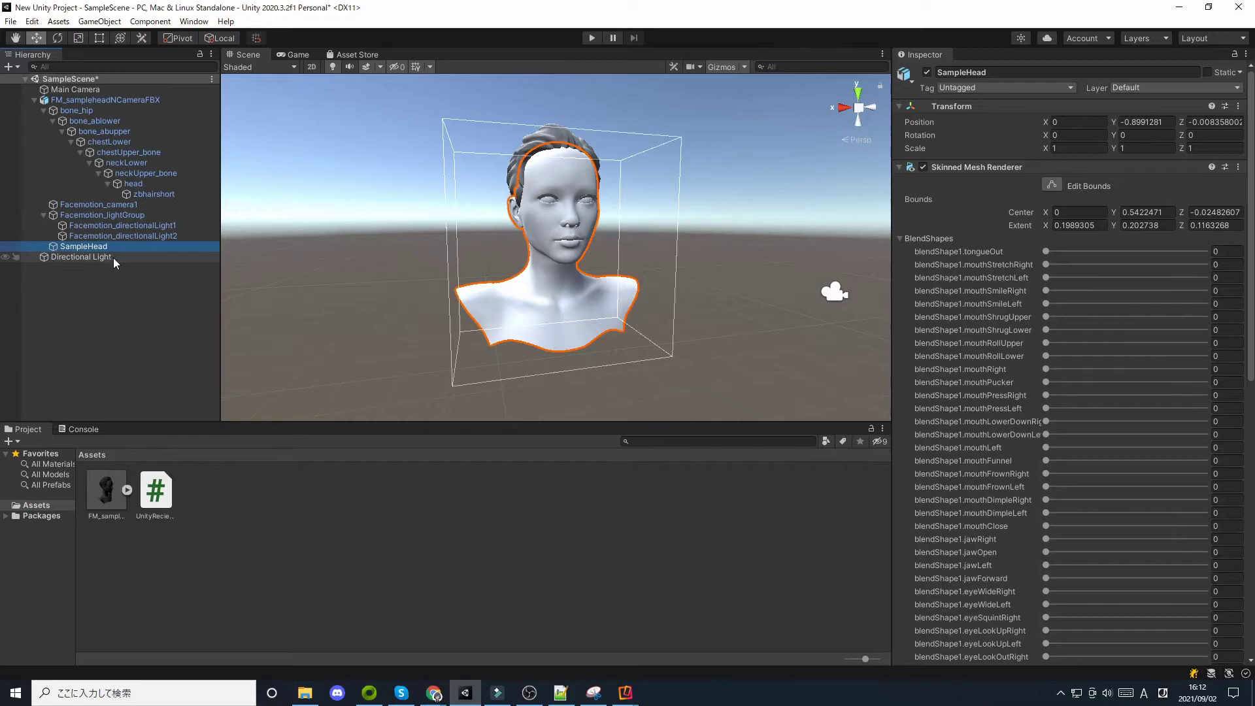
# Step: Set the Head Bone Name to head in the receiver script on the Directional Light
pyautogui.click(112, 258)
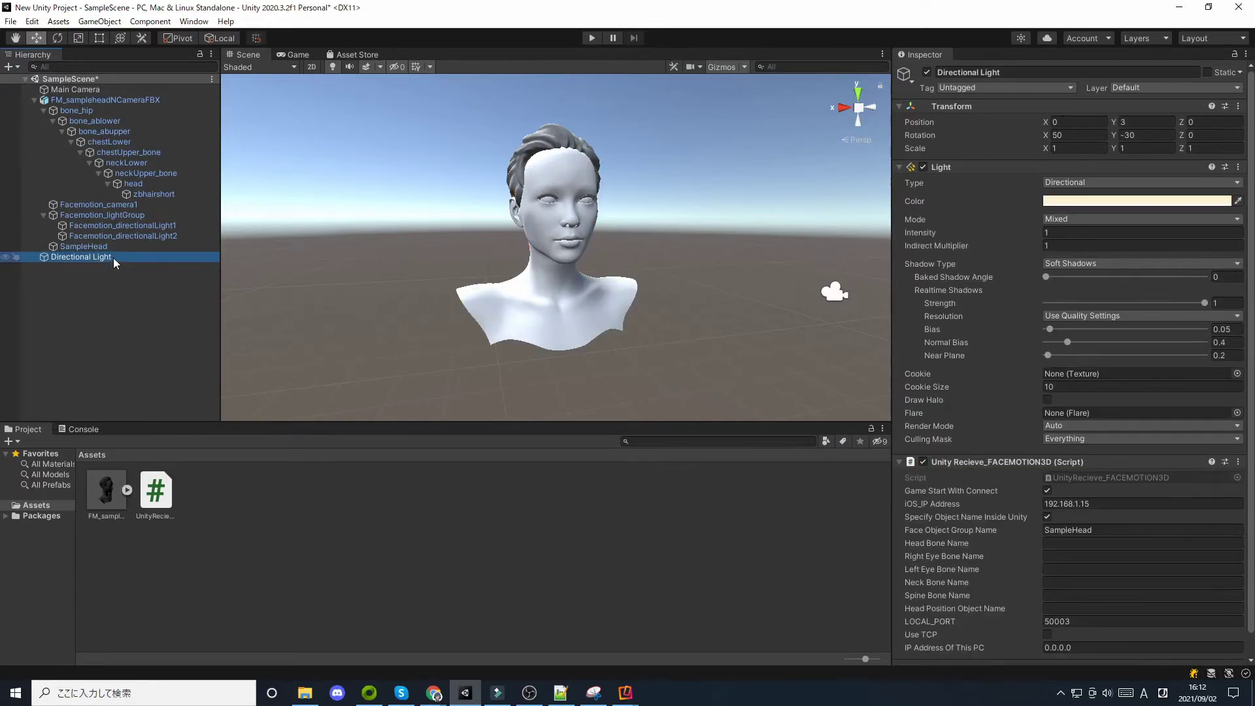
pyautogui.click(1071, 543)
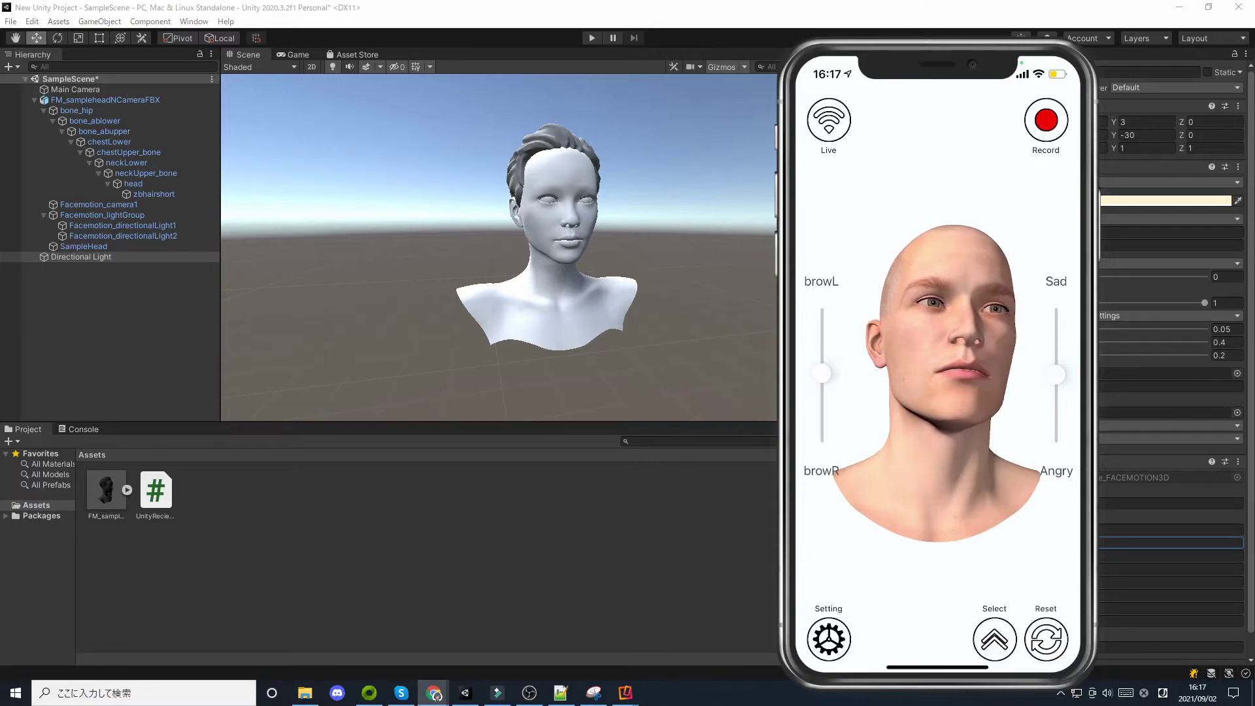
# Step: Move the mirrored iPhone window away from the receiver script's settings so all of its fields are uncovered
pyautogui.moveTo(965, 53)
pyautogui.moveTo(965, 53); pyautogui.dragTo(666, 28)
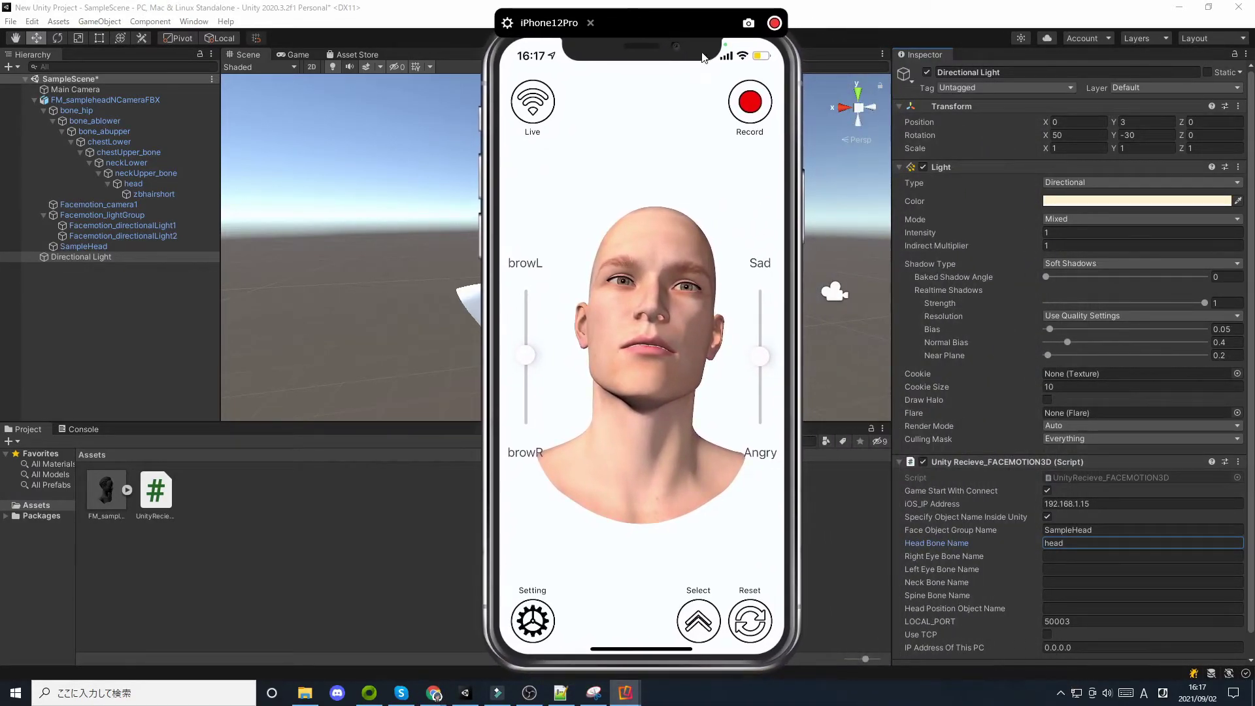
pyautogui.scroll(-1, 1017, 376)
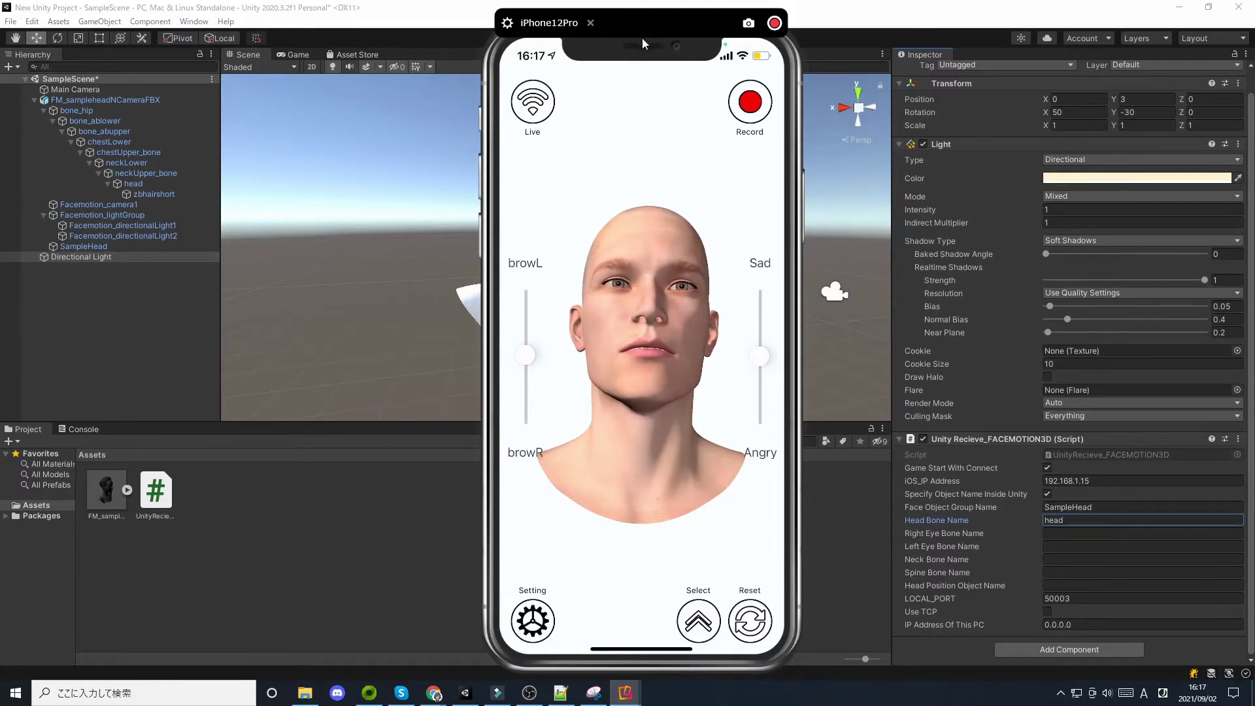
pyautogui.moveTo(644, 33); pyautogui.dragTo(422, 28)
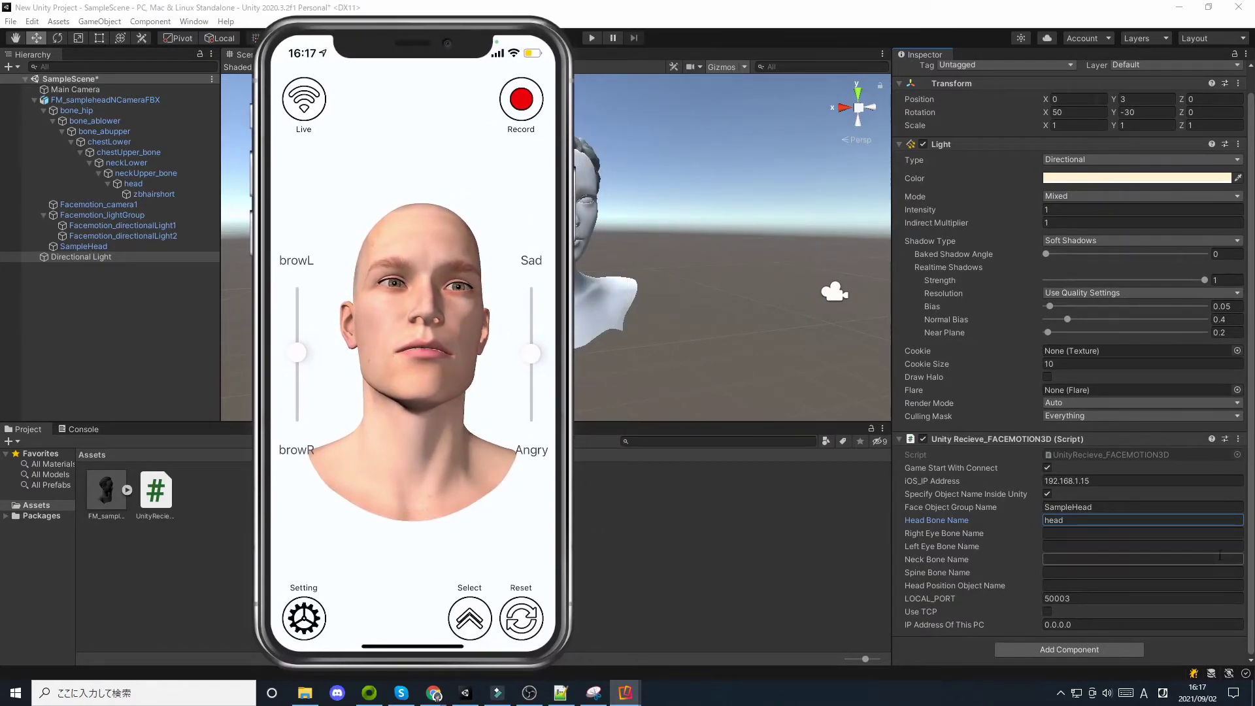
# Step: Enable Use TCP on the receiver script and enter this PC's IP address, starting with 192.168.1
pyautogui.click(1047, 611)
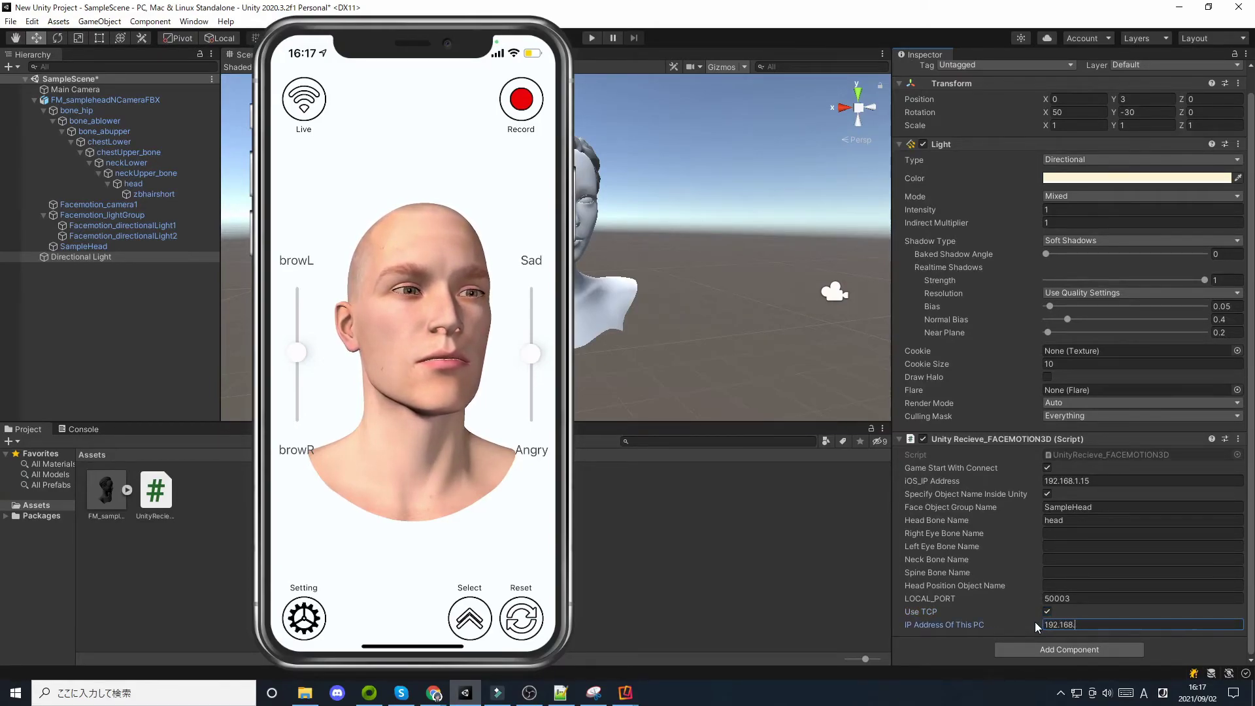
pyautogui.write('.1.')
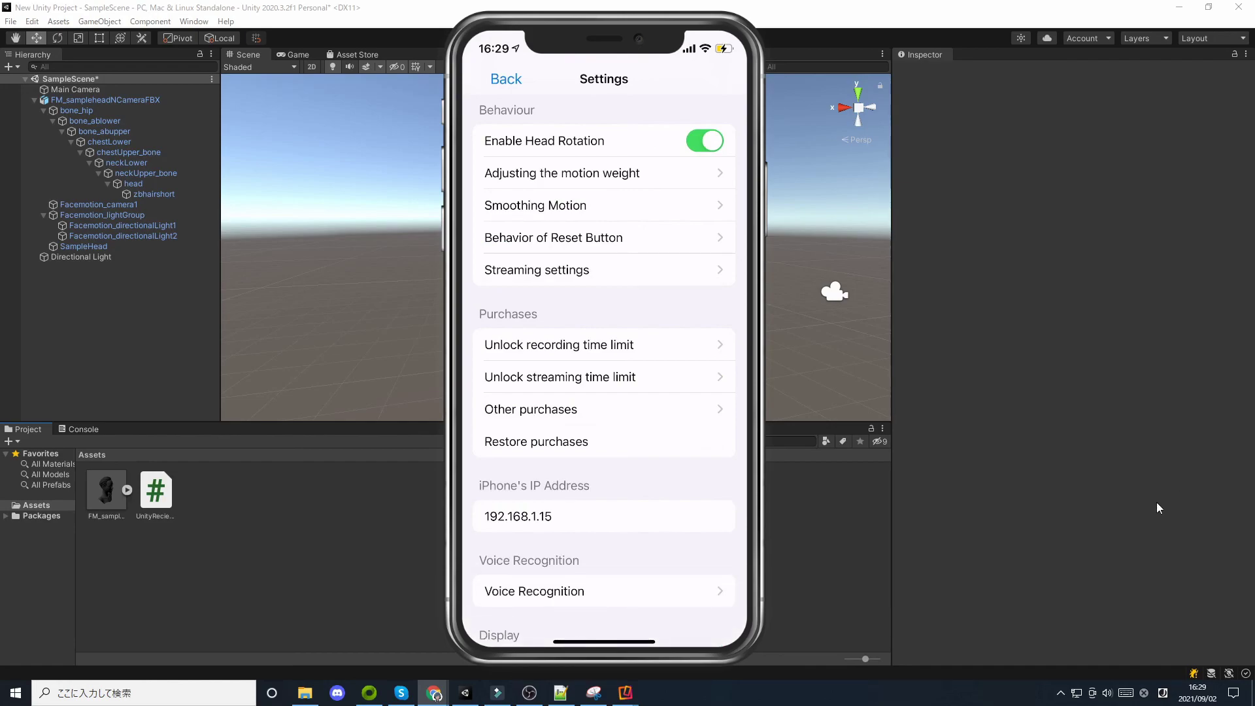
pyautogui.click(529, 692)
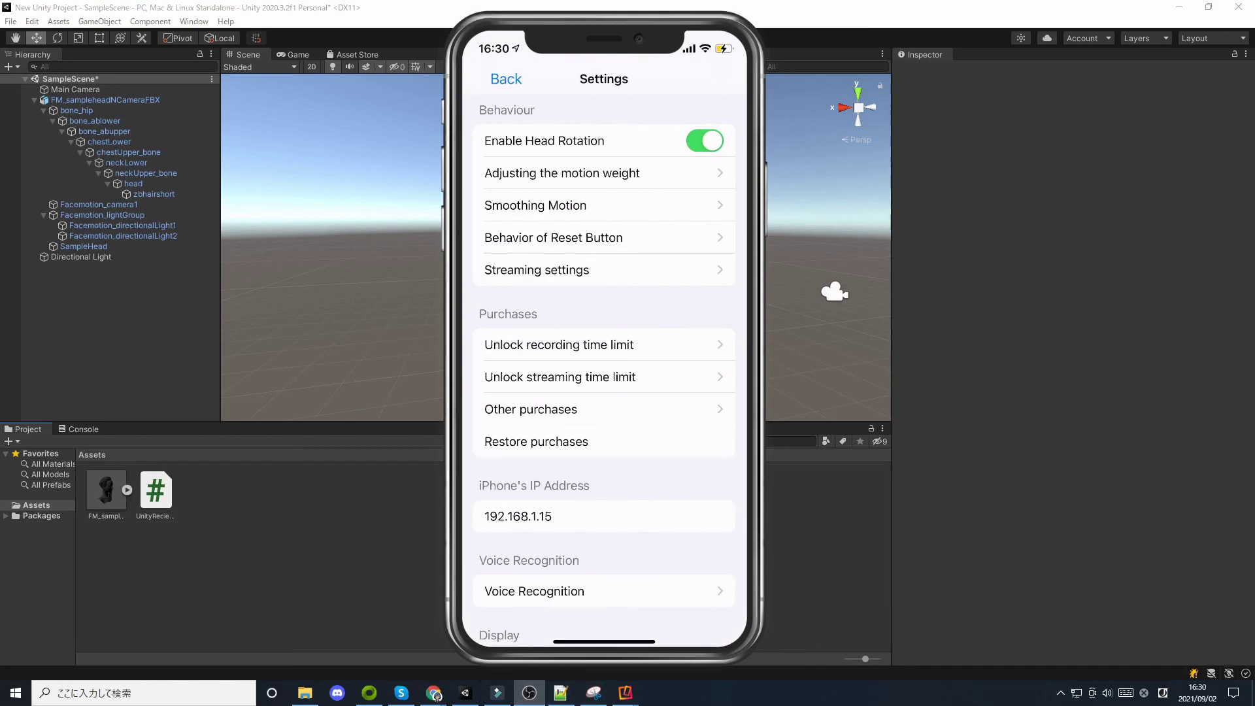
pyautogui.click(435, 694)
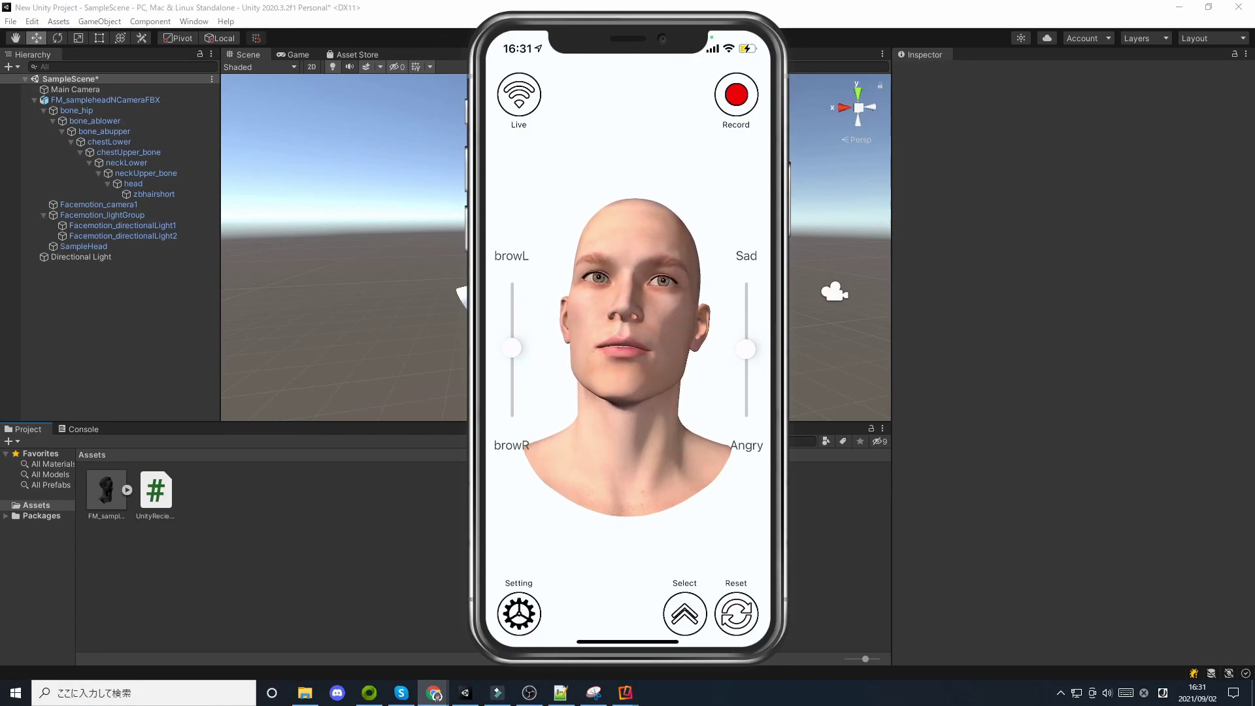
pyautogui.click(528, 700)
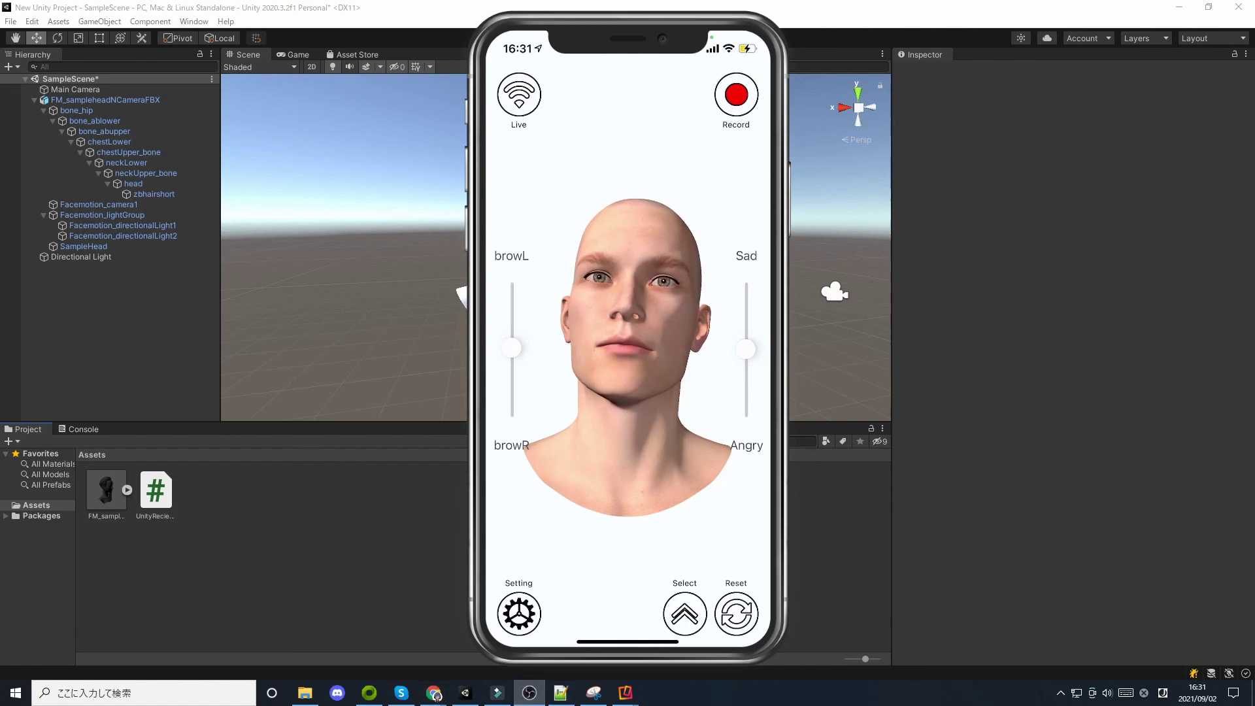